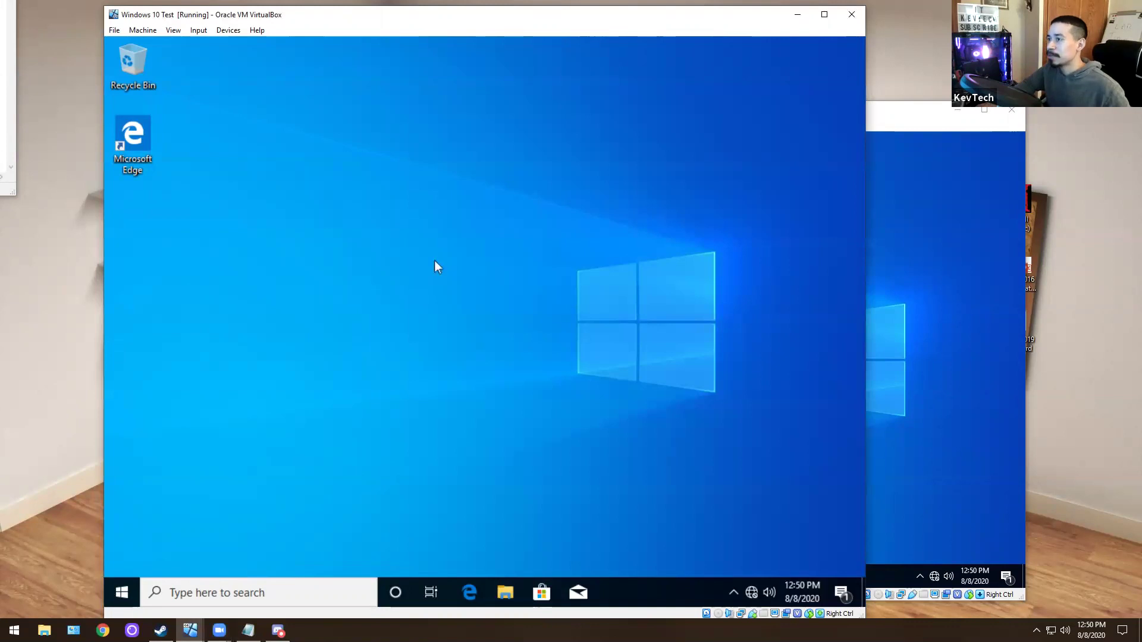
Step: Scale the Windows 10 test 2 VM's virtual screen to 125%
click(177, 31)
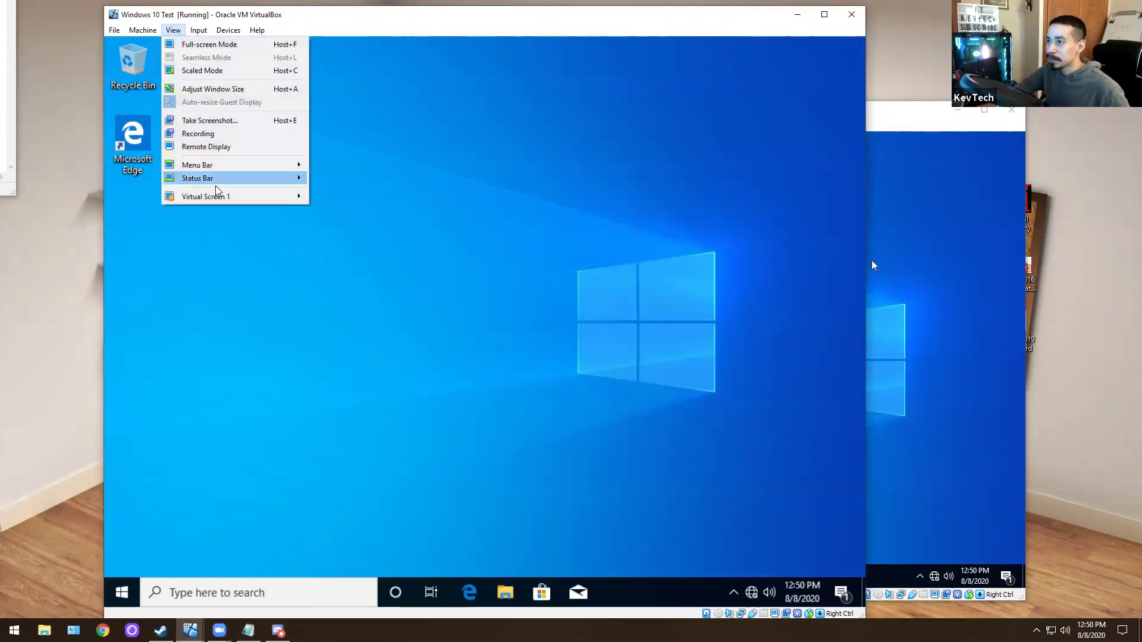
mouse_move(214, 196)
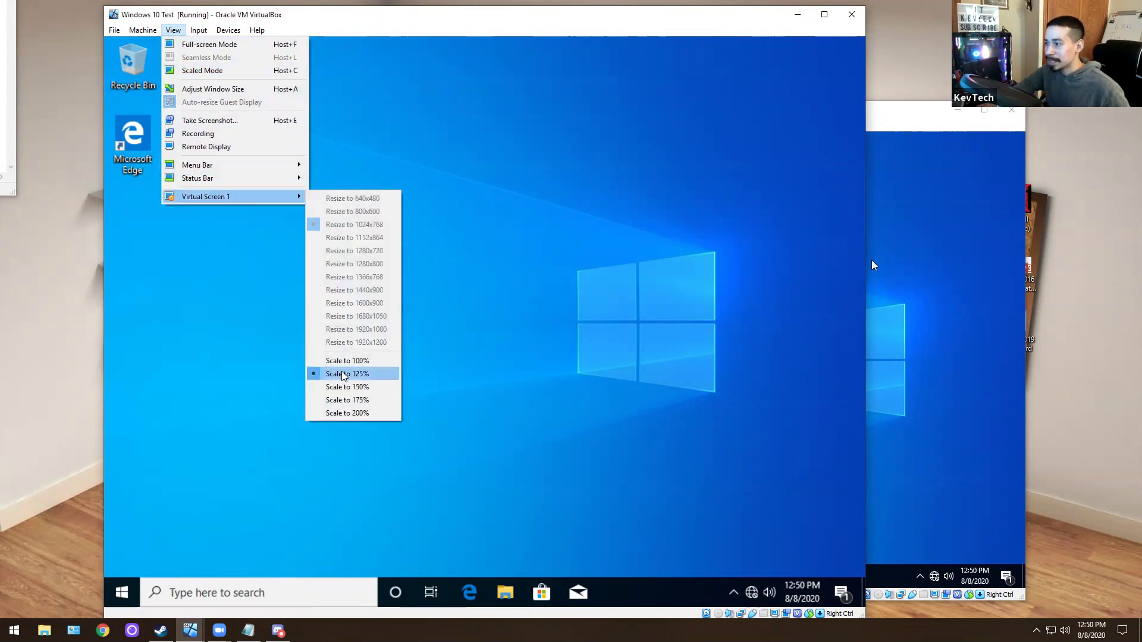
click(957, 366)
click(485, 124)
mouse_move(517, 292)
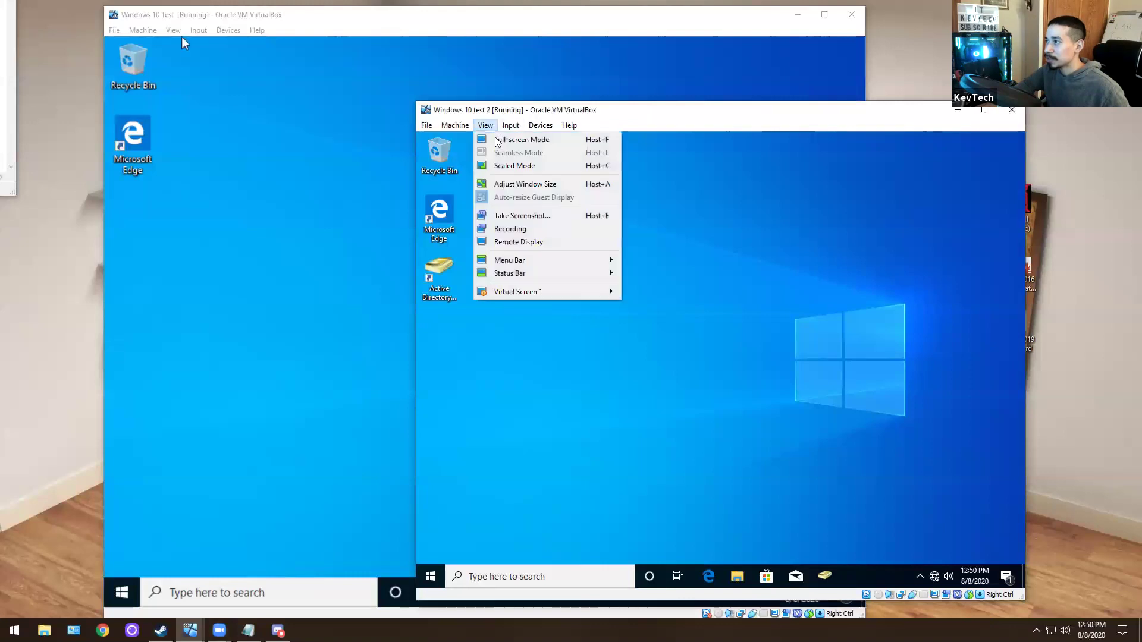
Step: Switch between the two VM windows, ending with the Windows 10 Test VM in front
click(659, 469)
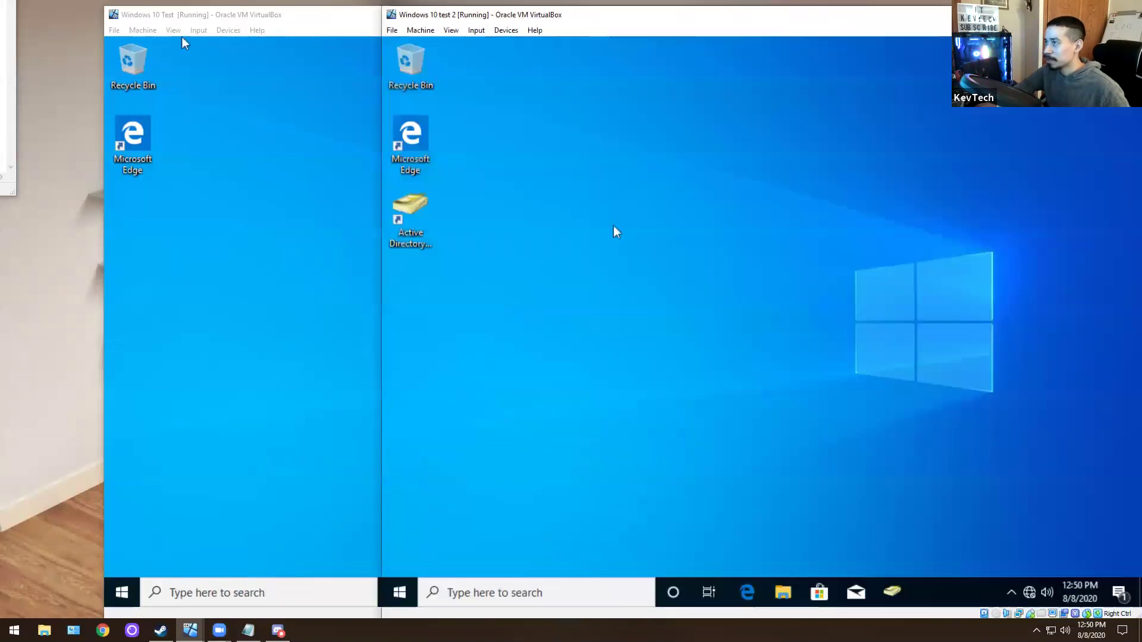
click(270, 250)
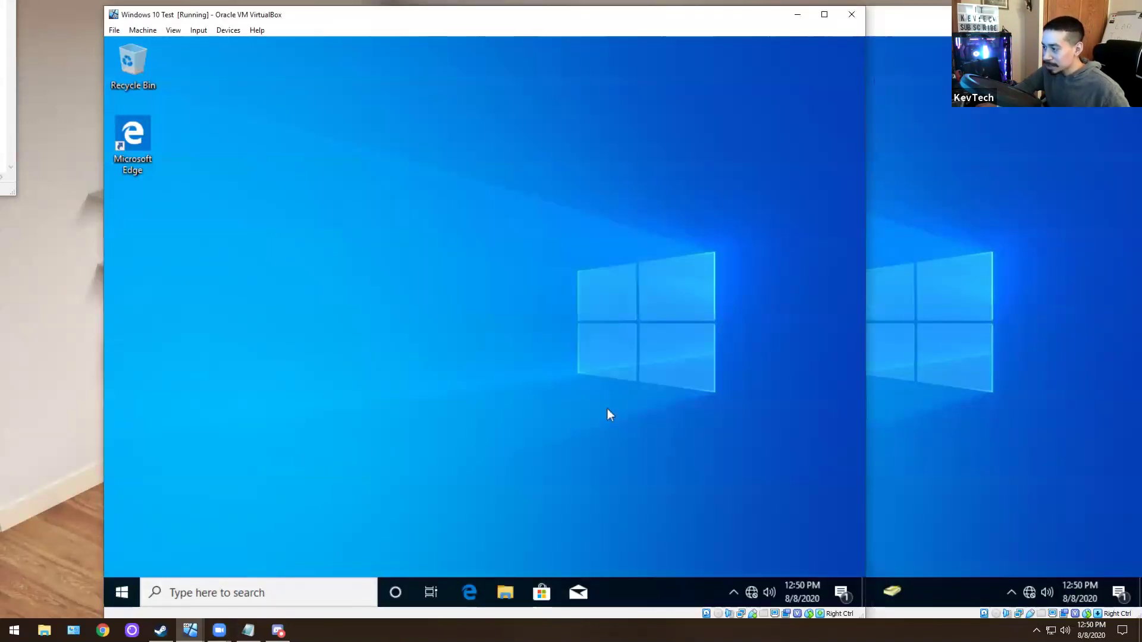
click(977, 337)
click(394, 225)
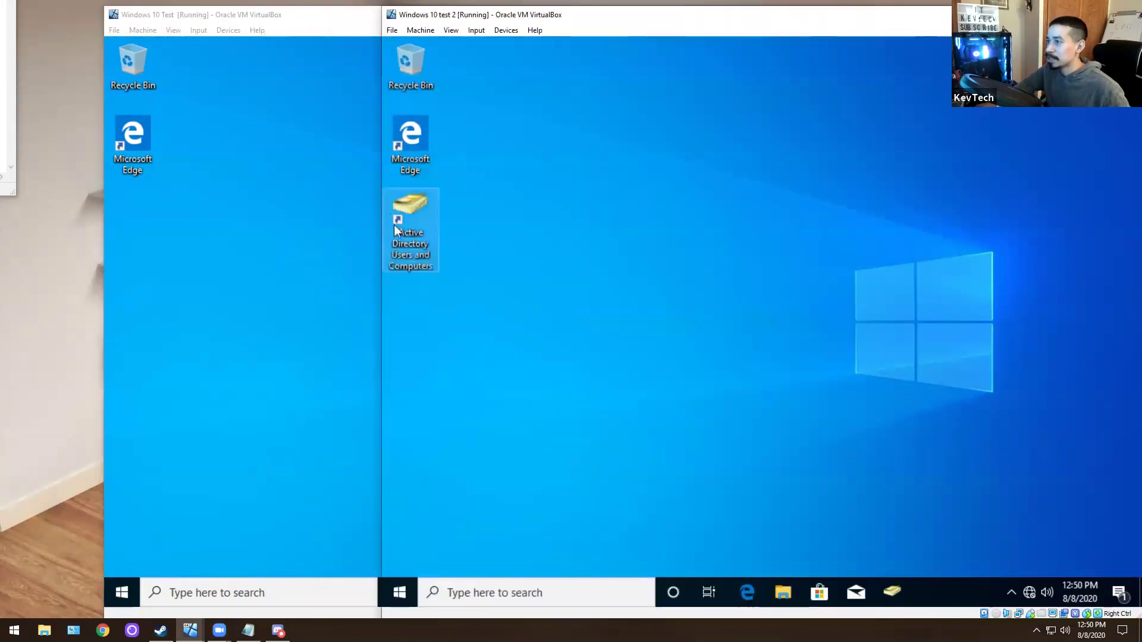
click(896, 302)
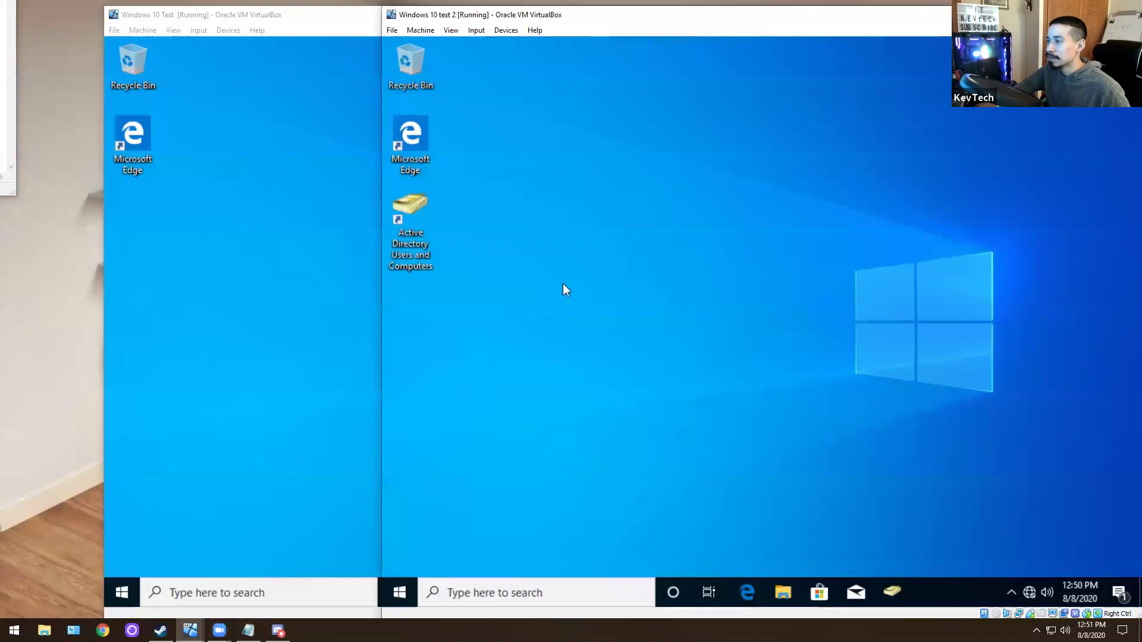
click(296, 283)
click(968, 308)
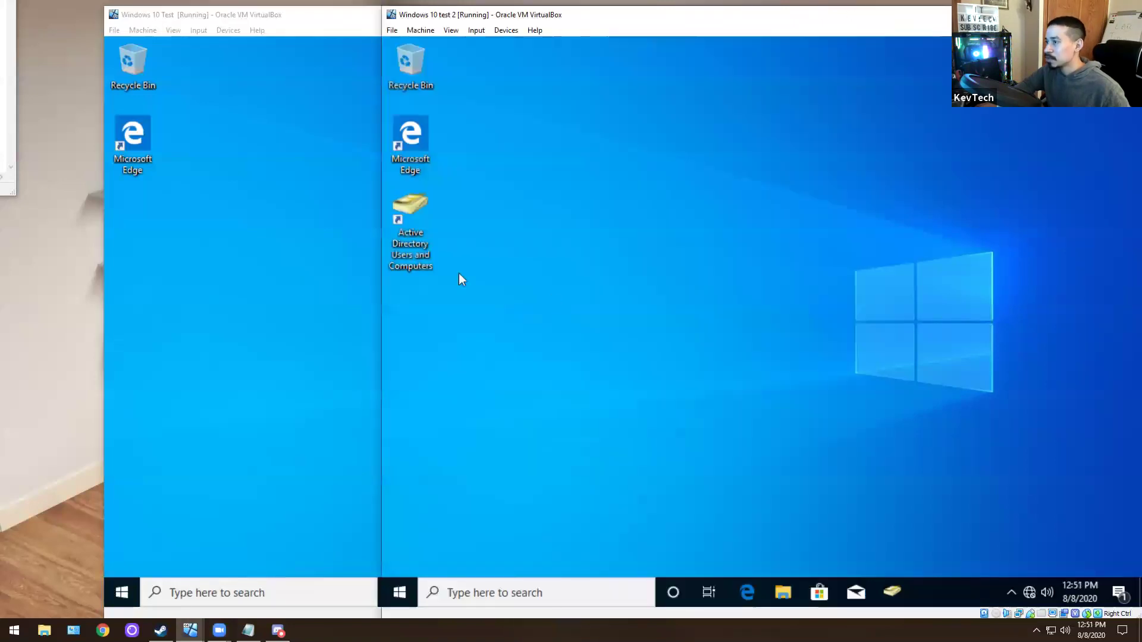
click(417, 244)
click(283, 300)
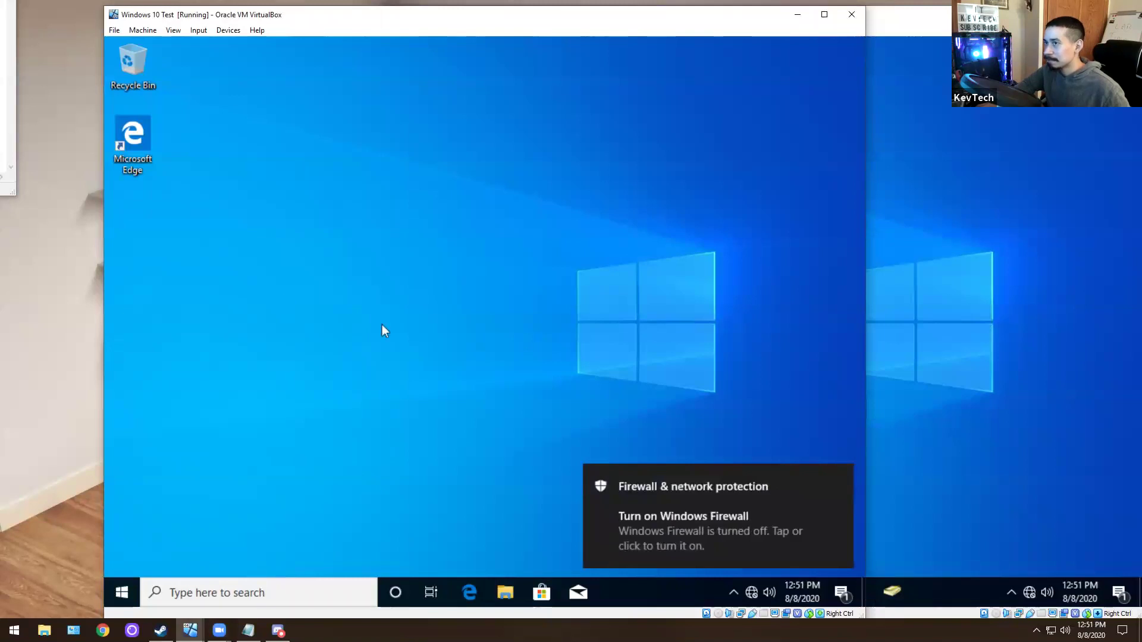
click(856, 277)
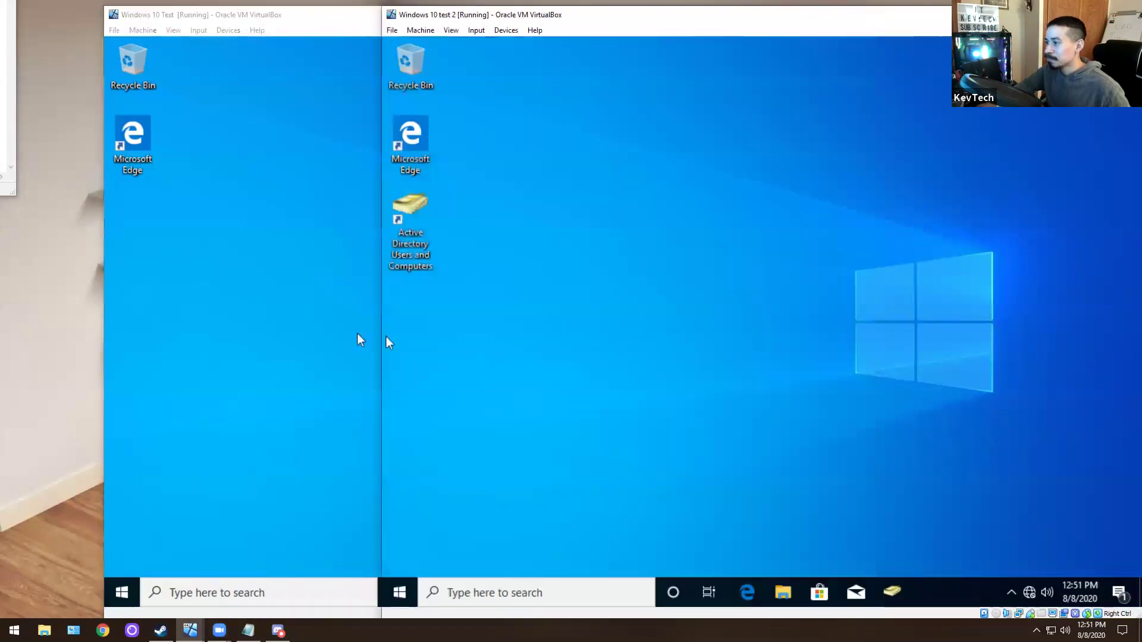
click(357, 333)
click(505, 592)
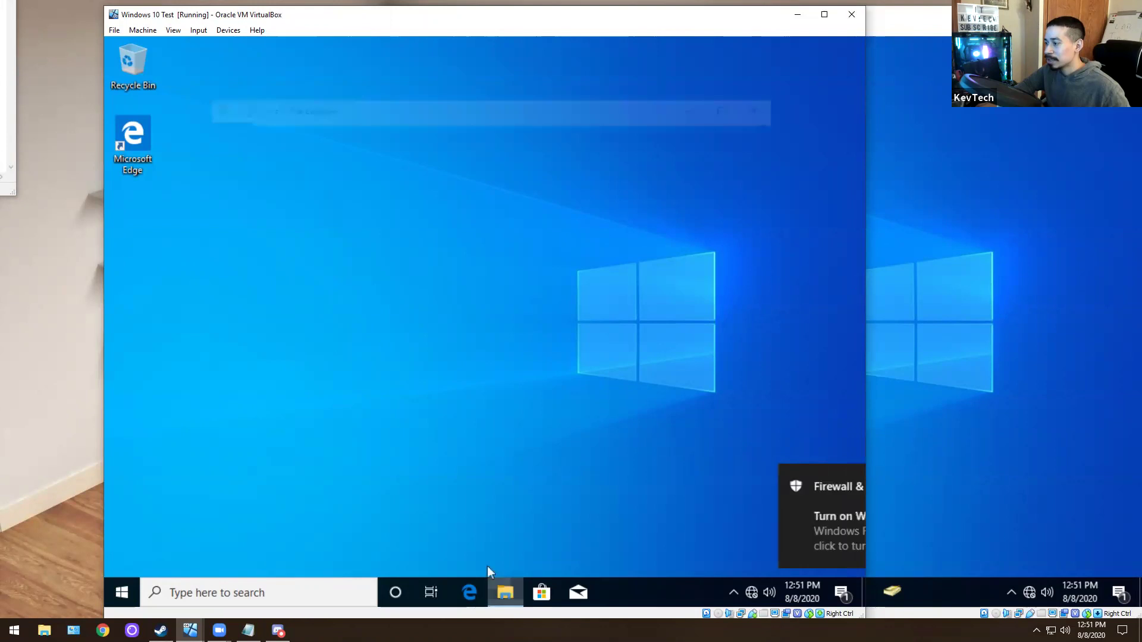
right_click(242, 344)
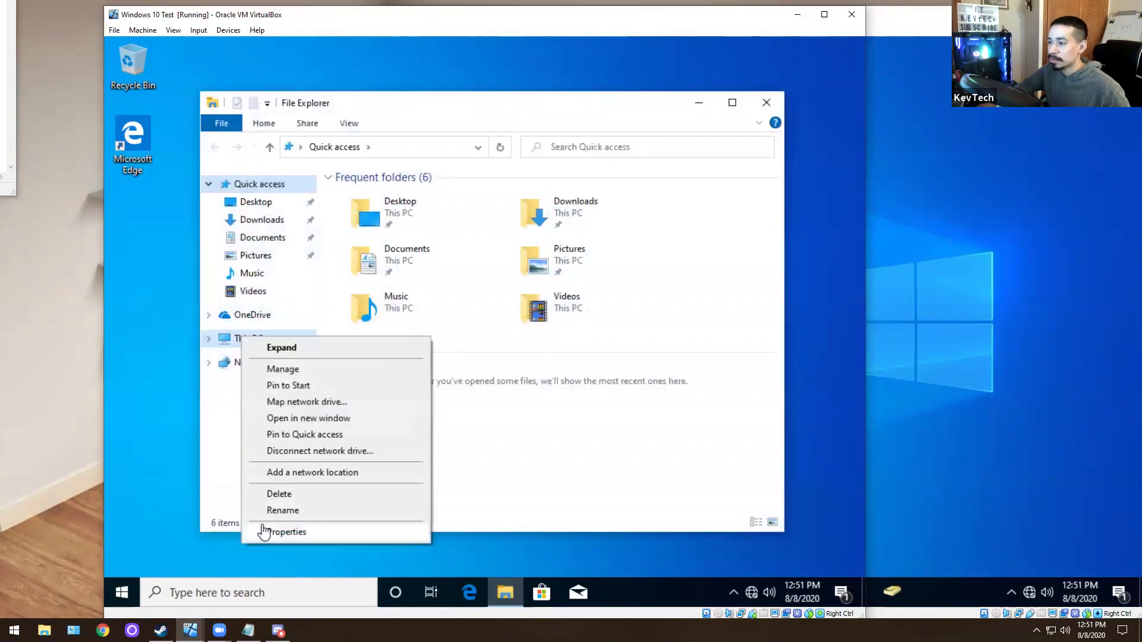
click(263, 532)
click(680, 123)
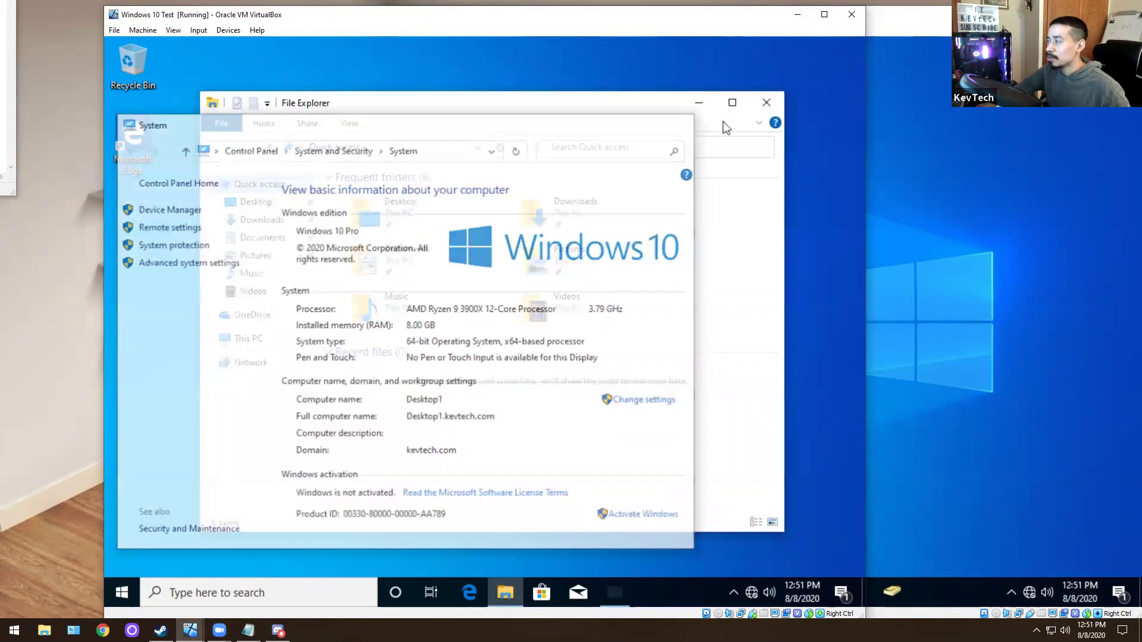
click(763, 103)
click(990, 213)
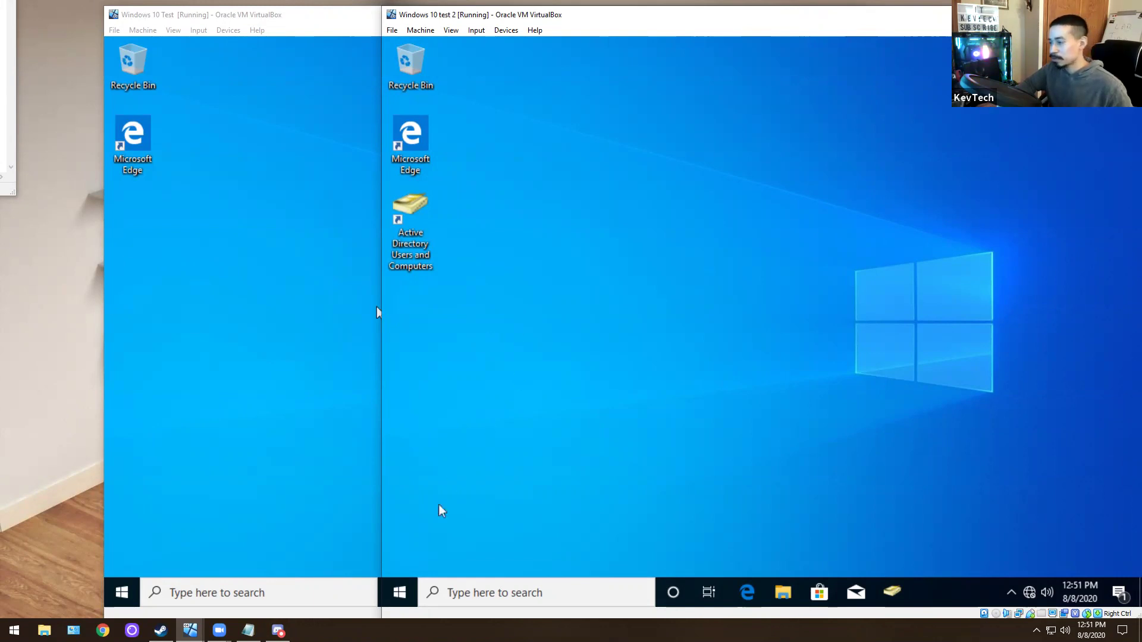
click(397, 598)
text(s)
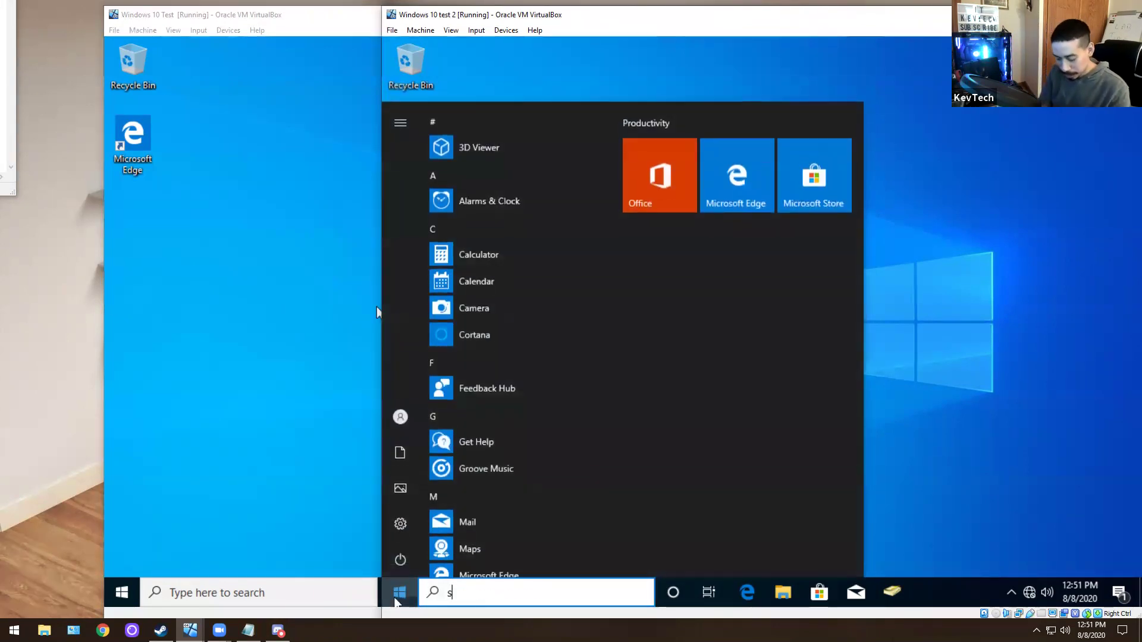
text(ervices)
key(Return)
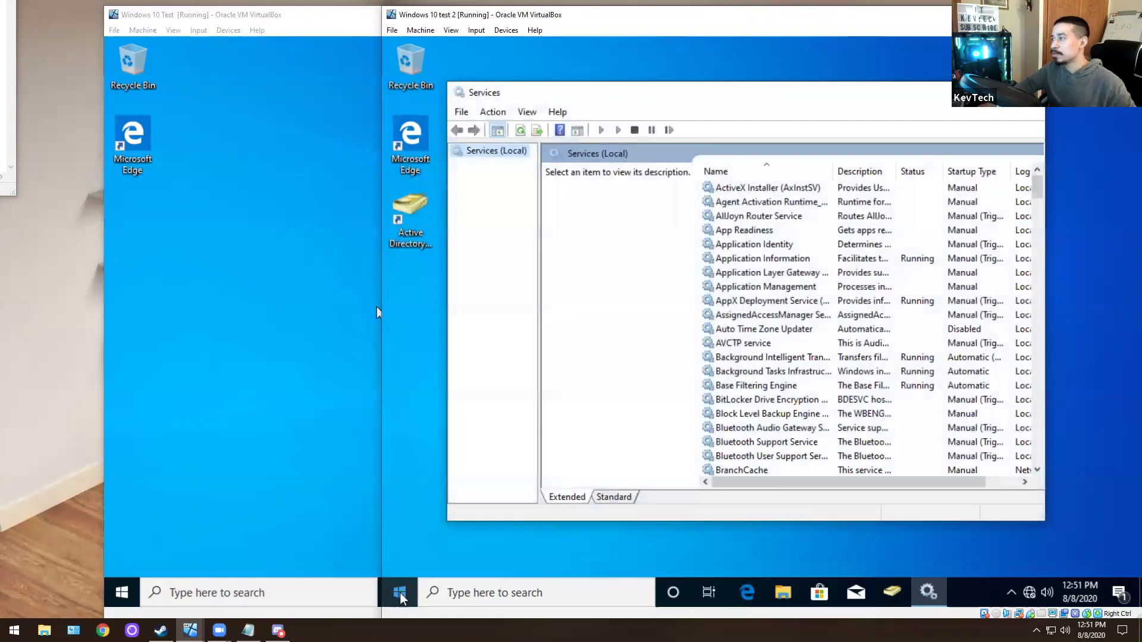
scroll(774, 375, down, 2)
scroll(774, 375, down, 10)
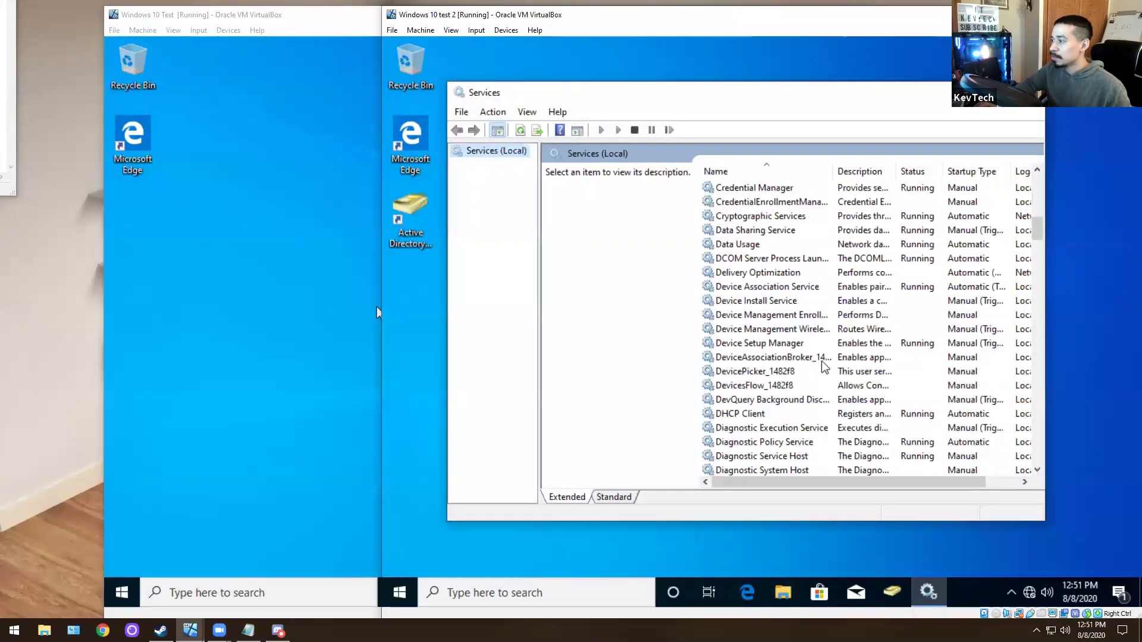
click(777, 373)
key(r)
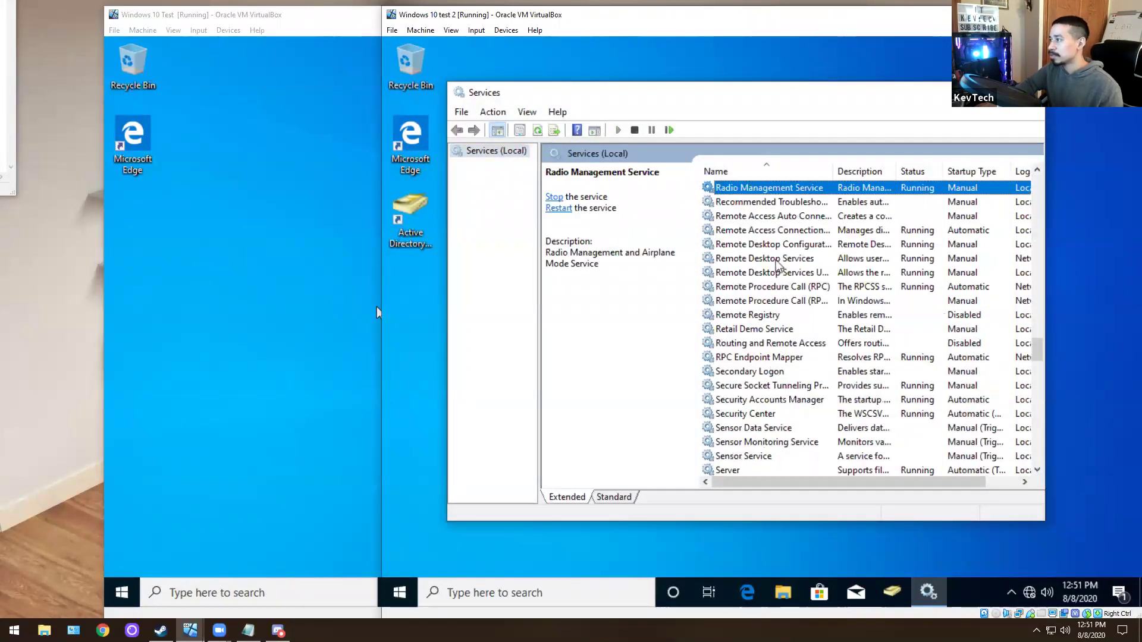
click(784, 263)
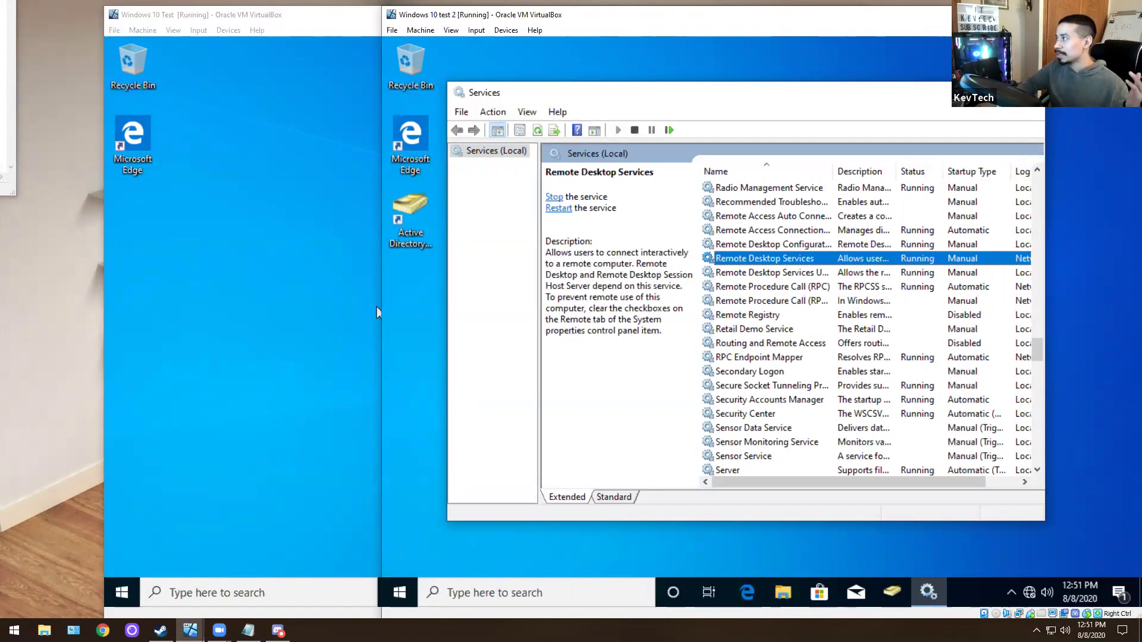
key(alt+F4)
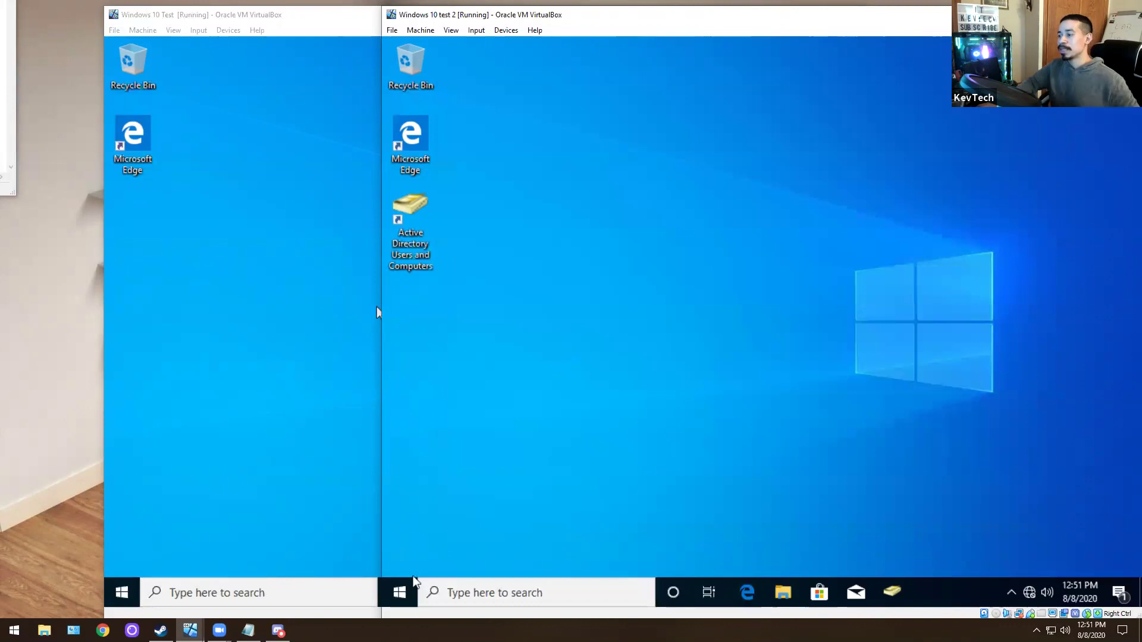
Step: Launch Computer Management from Start search on the test 2 VM
click(401, 589)
text(cm)
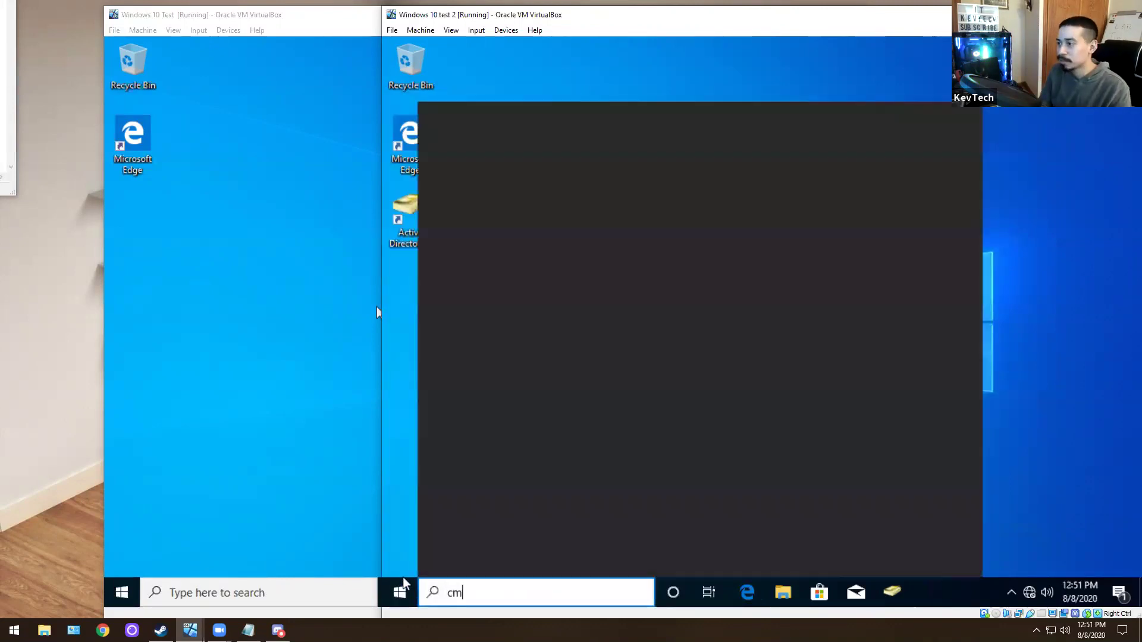
text(d)
key(BackSpace)
key(BackSpace)
text(omp)
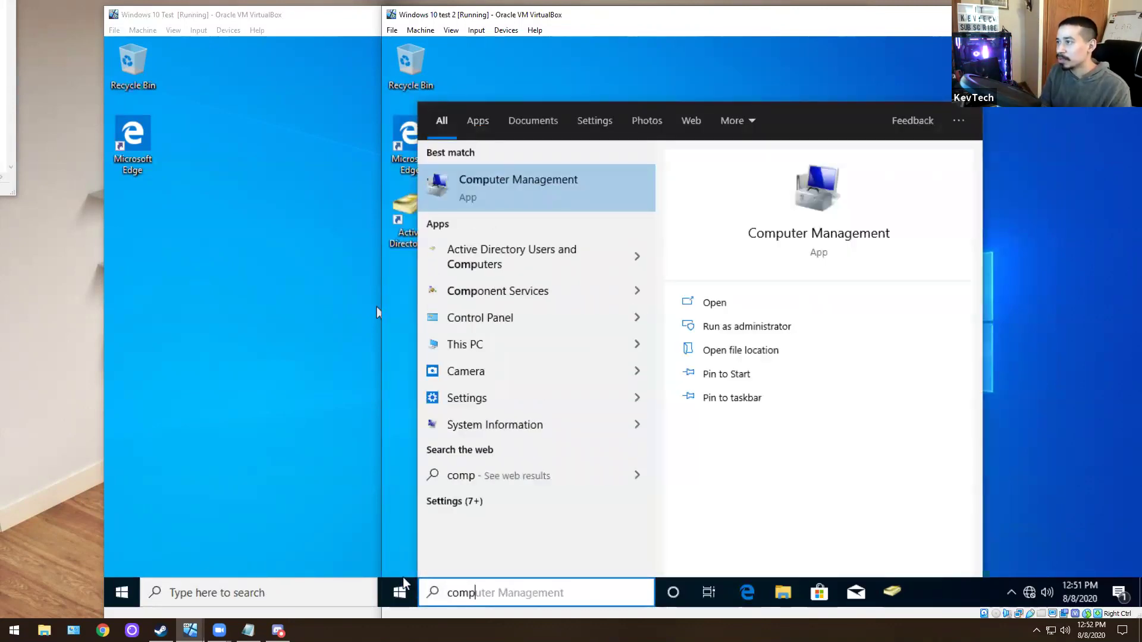
key(Return)
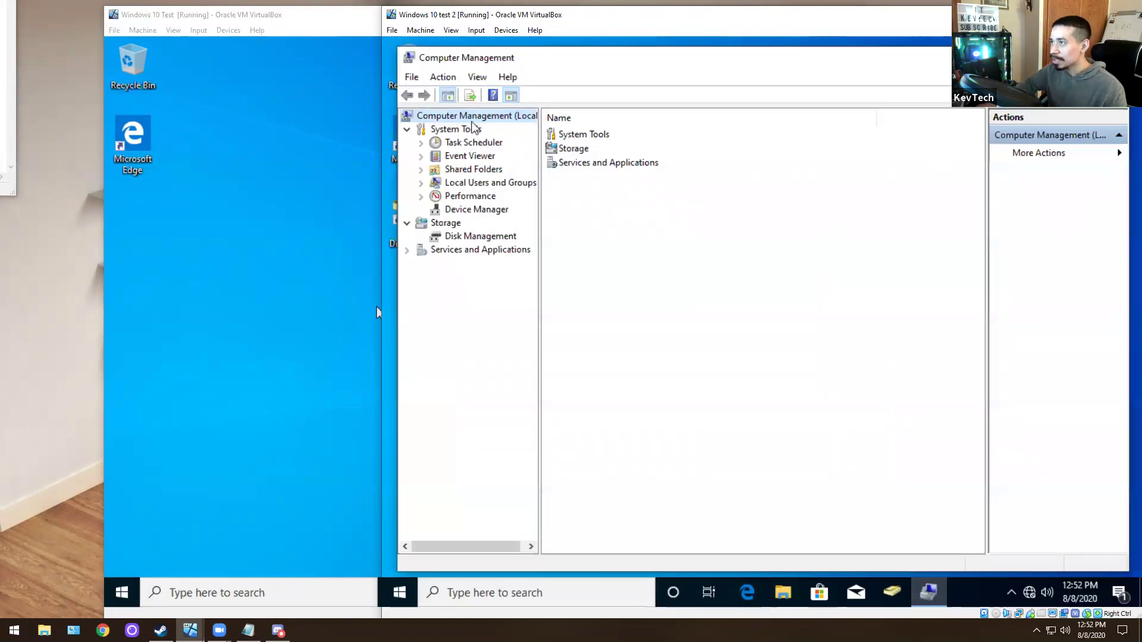
Step: Connect Computer Management to the remote computer d1 (desktop1)
right_click(452, 117)
click(493, 129)
text(d)
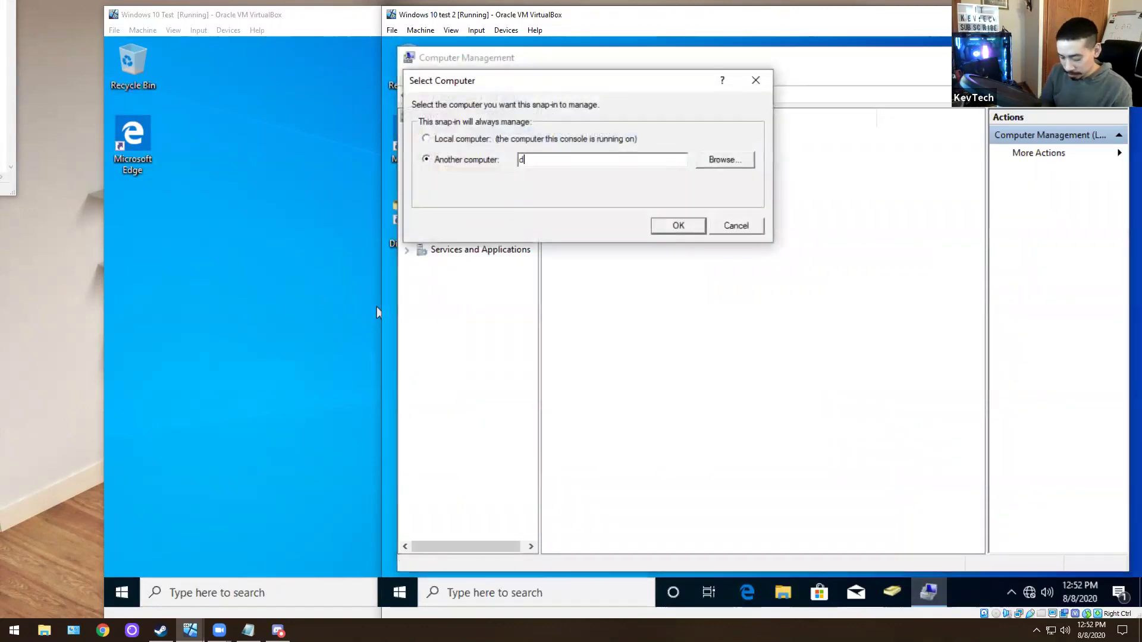
text(1)
key(Return)
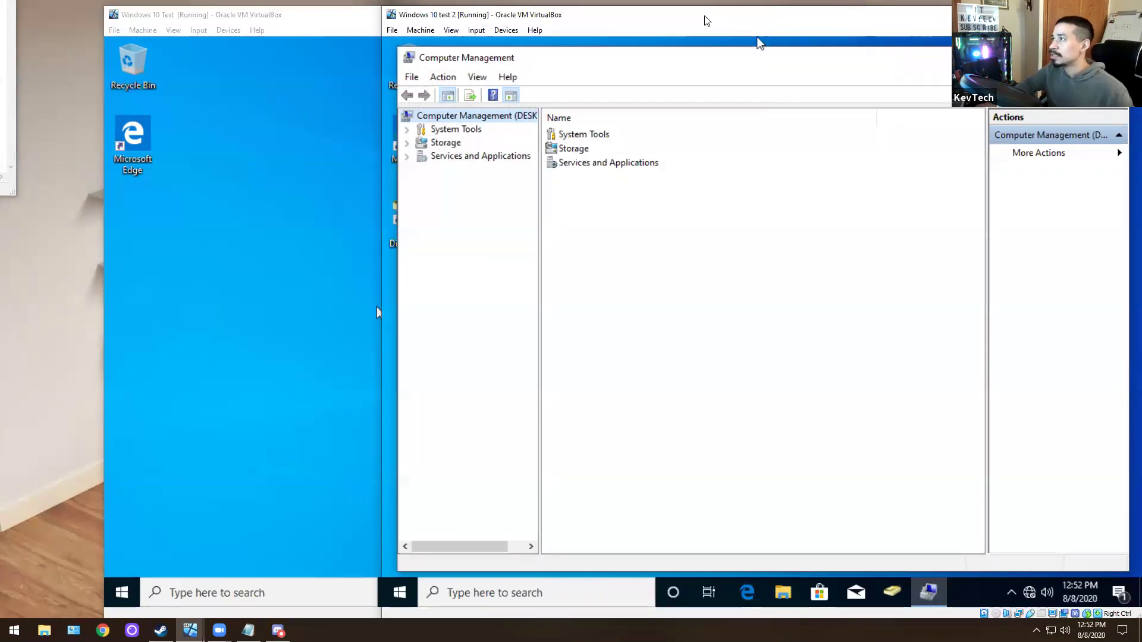
Step: Confirm Remote Desktop Services is running on desktop1, then expand System Tools
drag(706, 21, 519, 16)
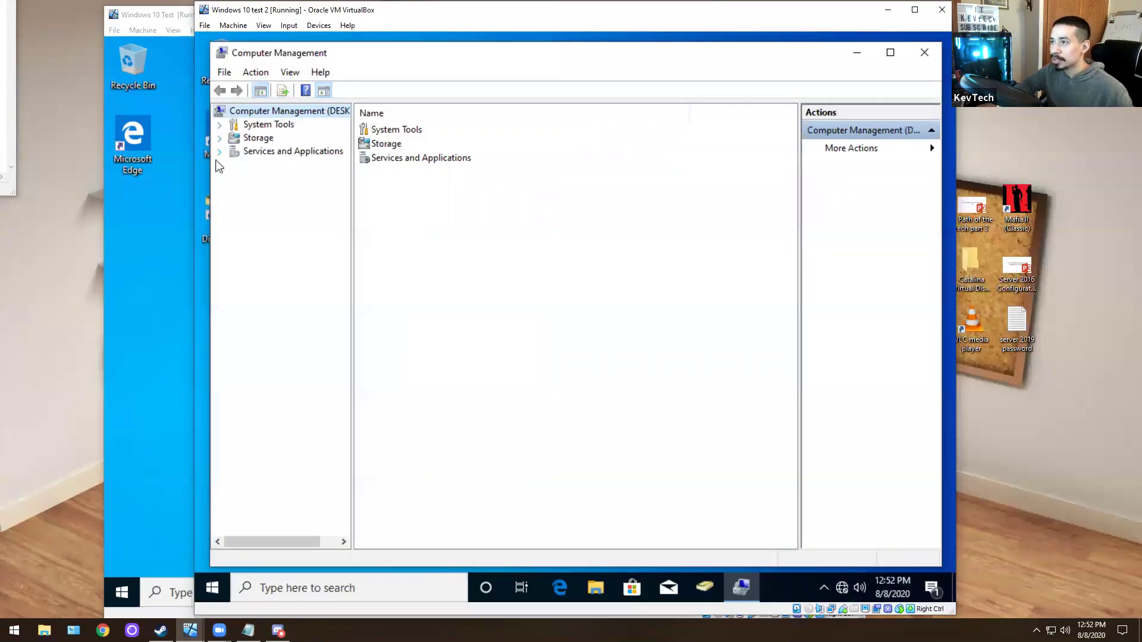
click(273, 165)
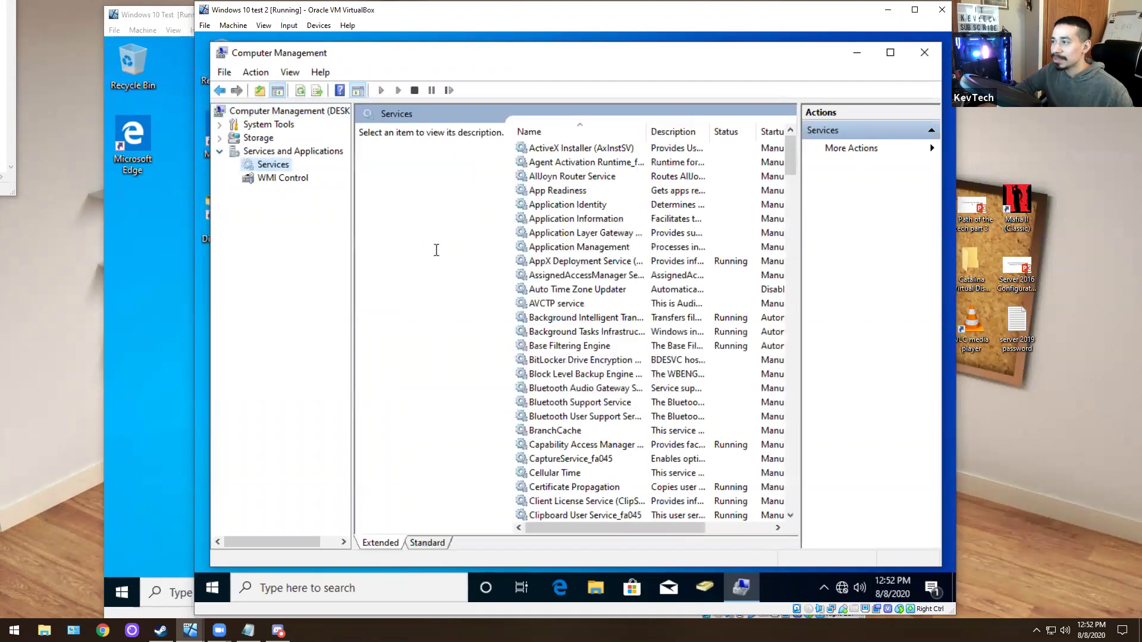
click(627, 345)
key(r)
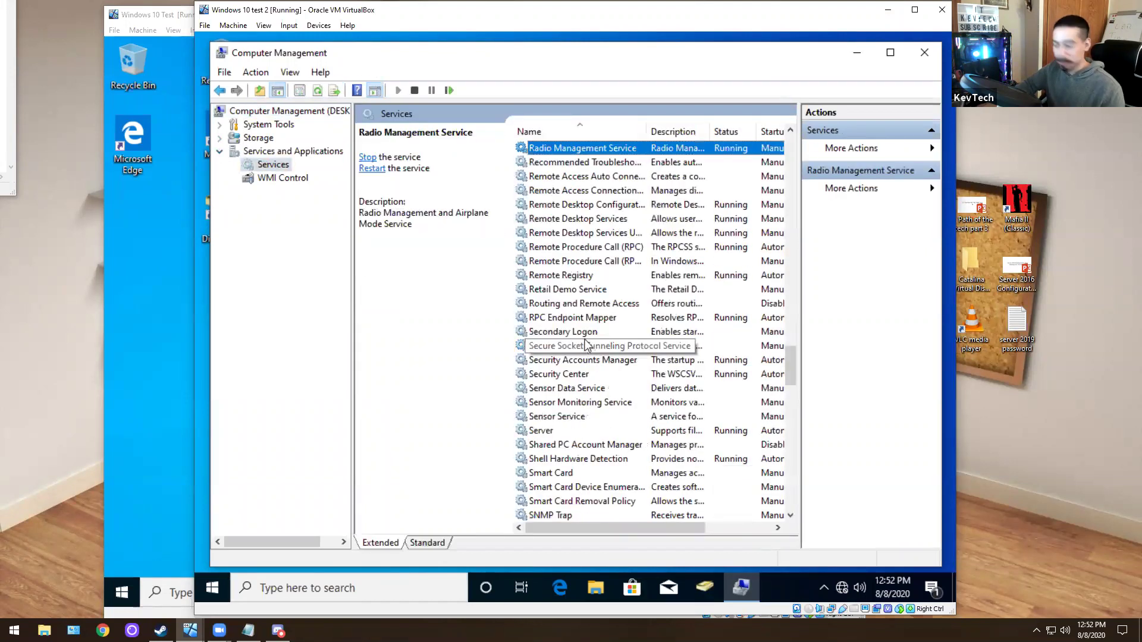
key(Down)
key(Down)
key(Down)
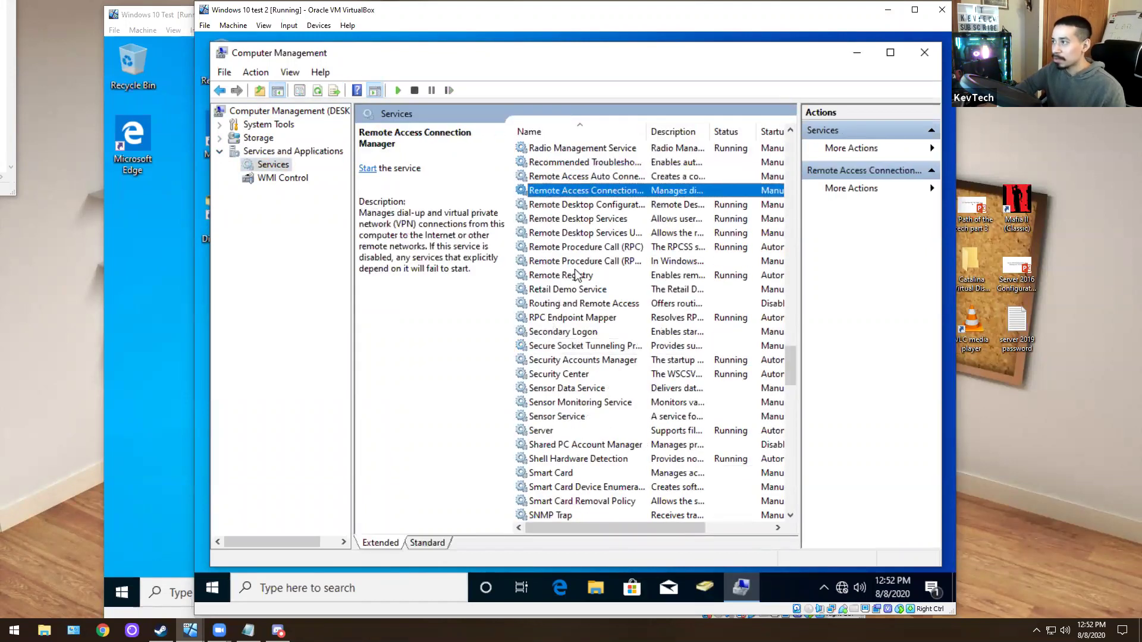
click(590, 220)
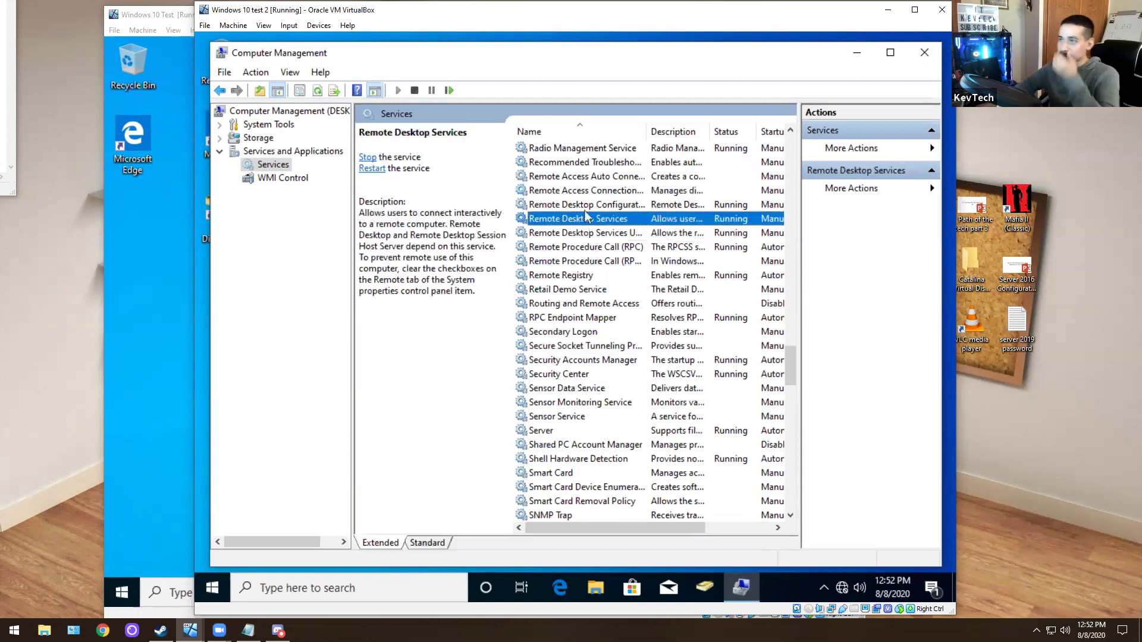
click(220, 125)
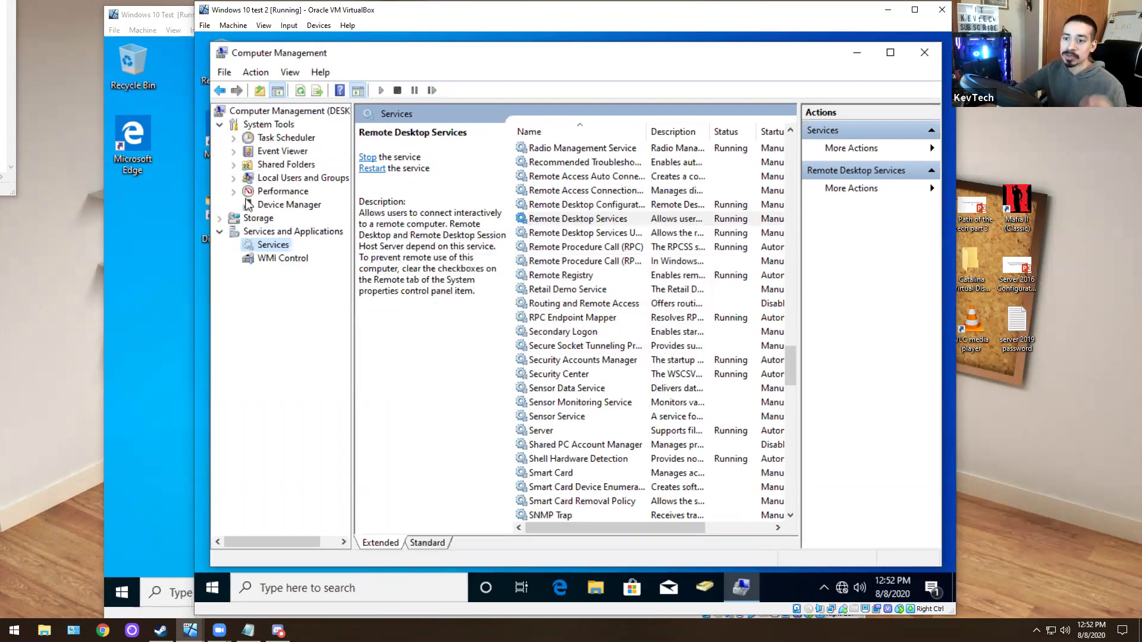
Step: Review the Remote Desktop Users group members, then close Computer Management
click(238, 178)
click(280, 193)
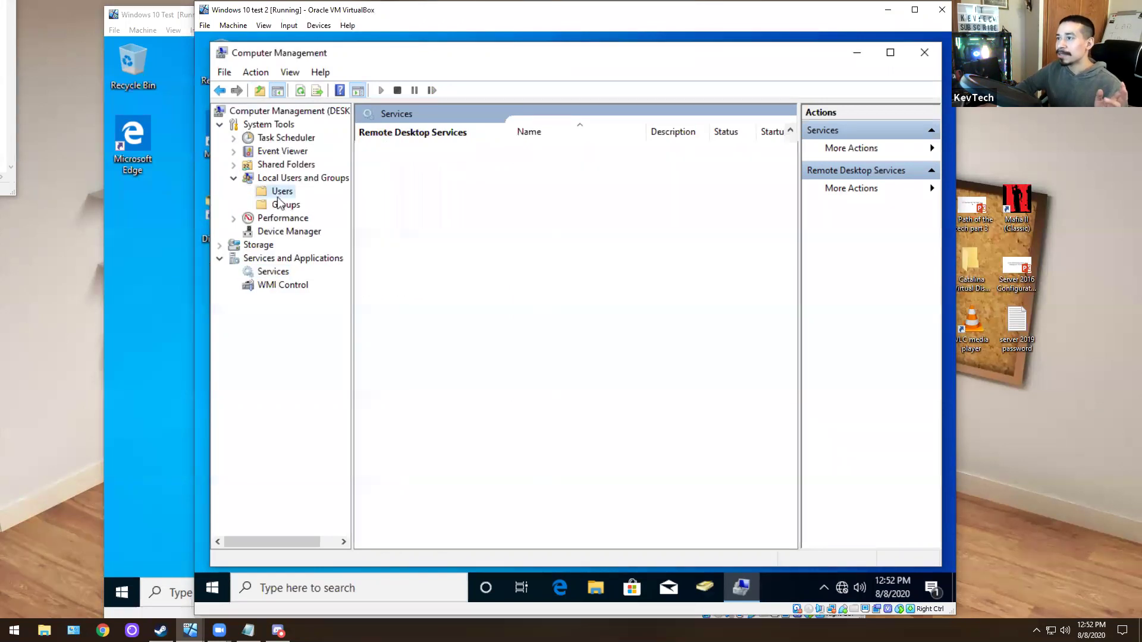
click(283, 205)
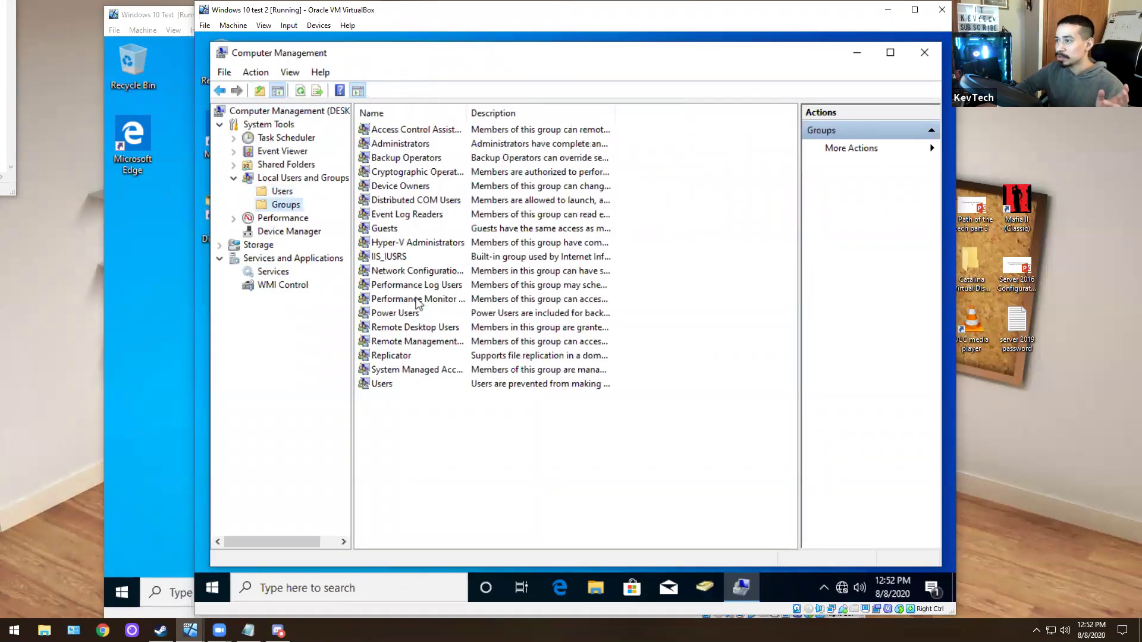
click(409, 328)
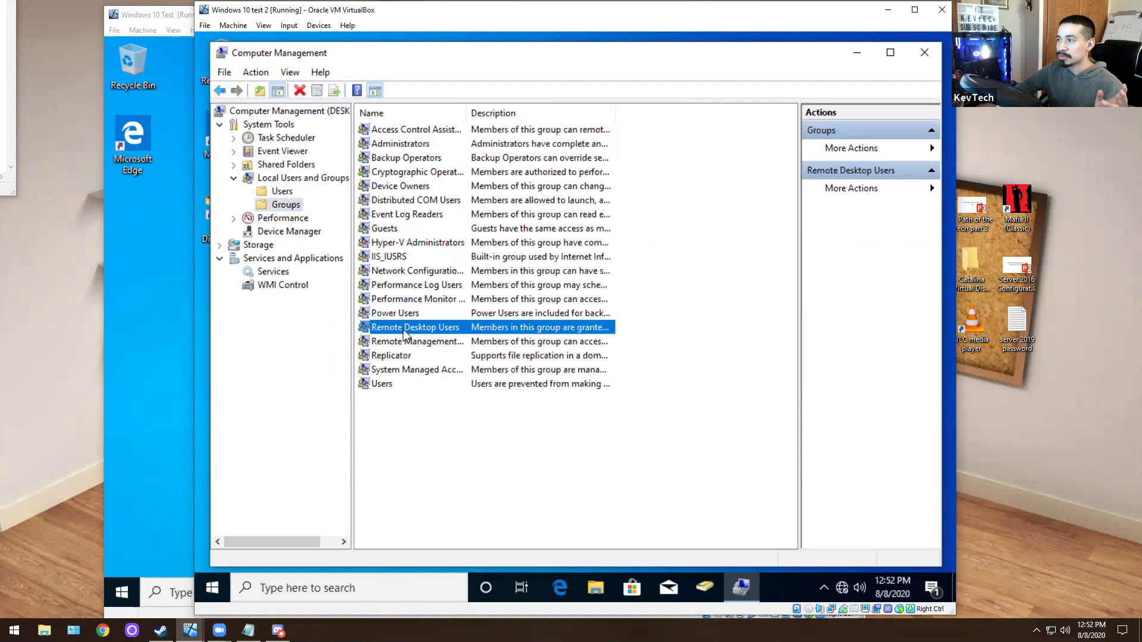
double_click(405, 332)
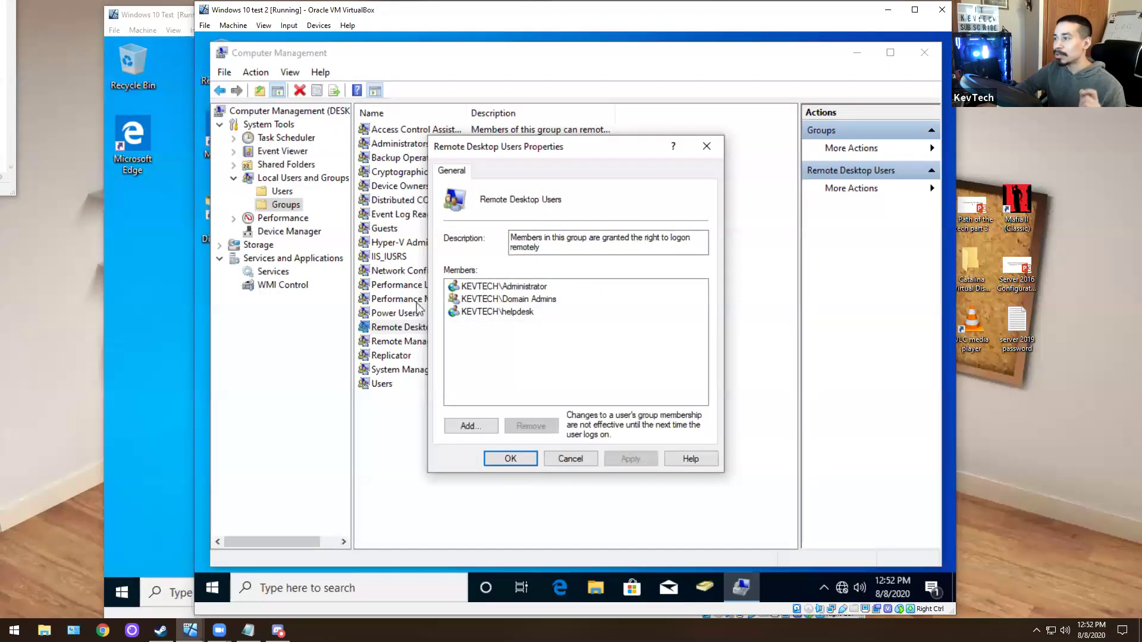
click(572, 460)
click(919, 59)
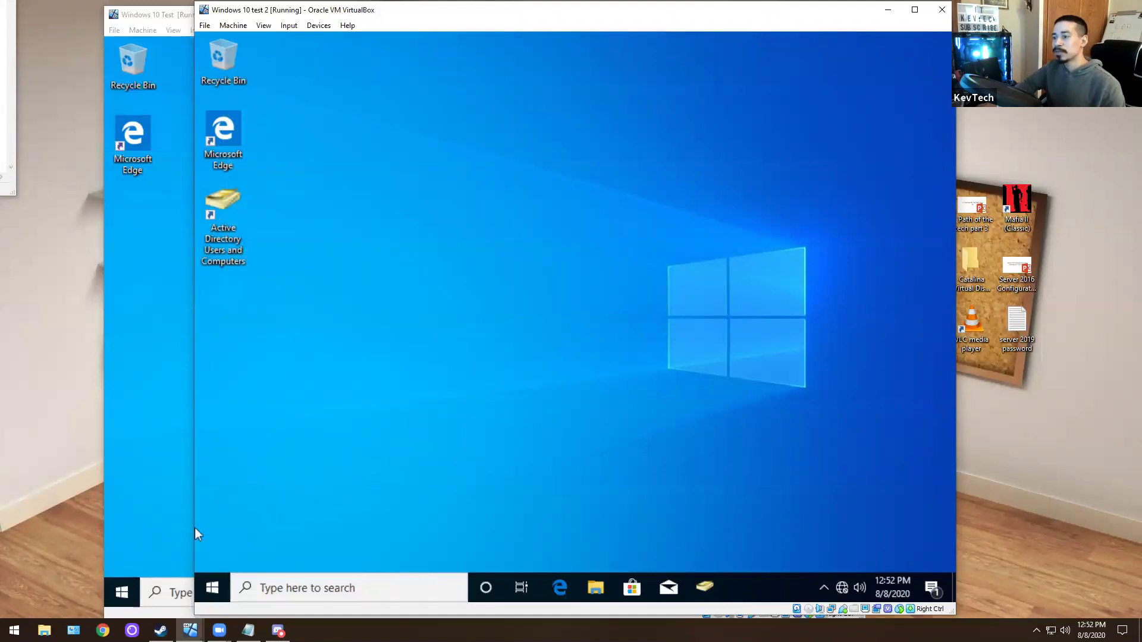
click(216, 590)
Step: Open Command Prompt and ping desktop1, receiving all four replies
text(c)
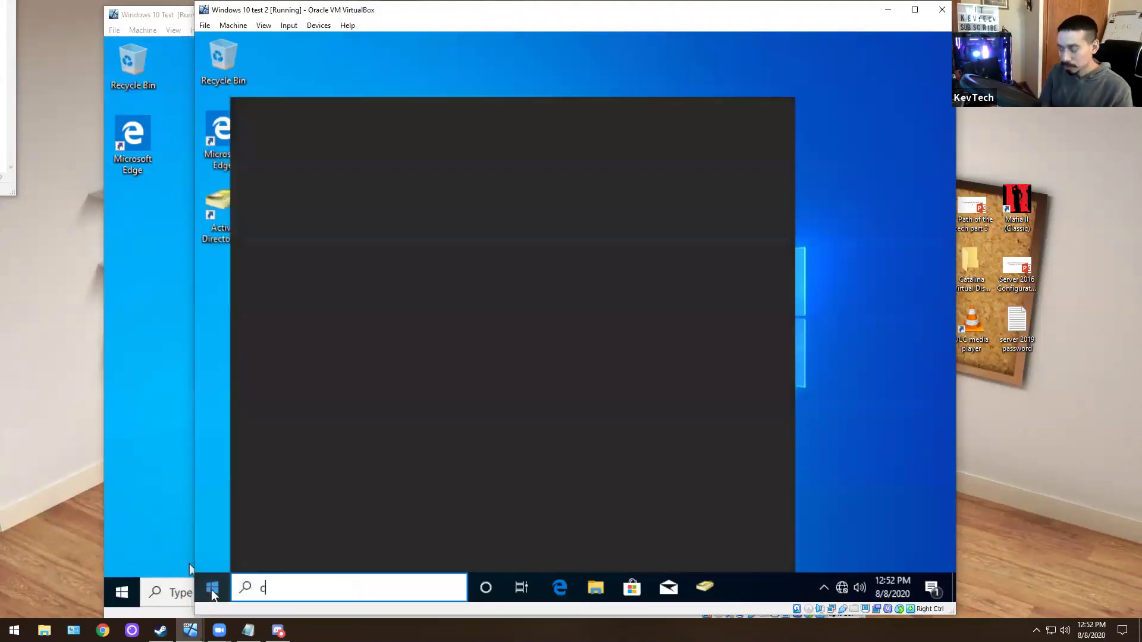
text(md)
key(Return)
text(p)
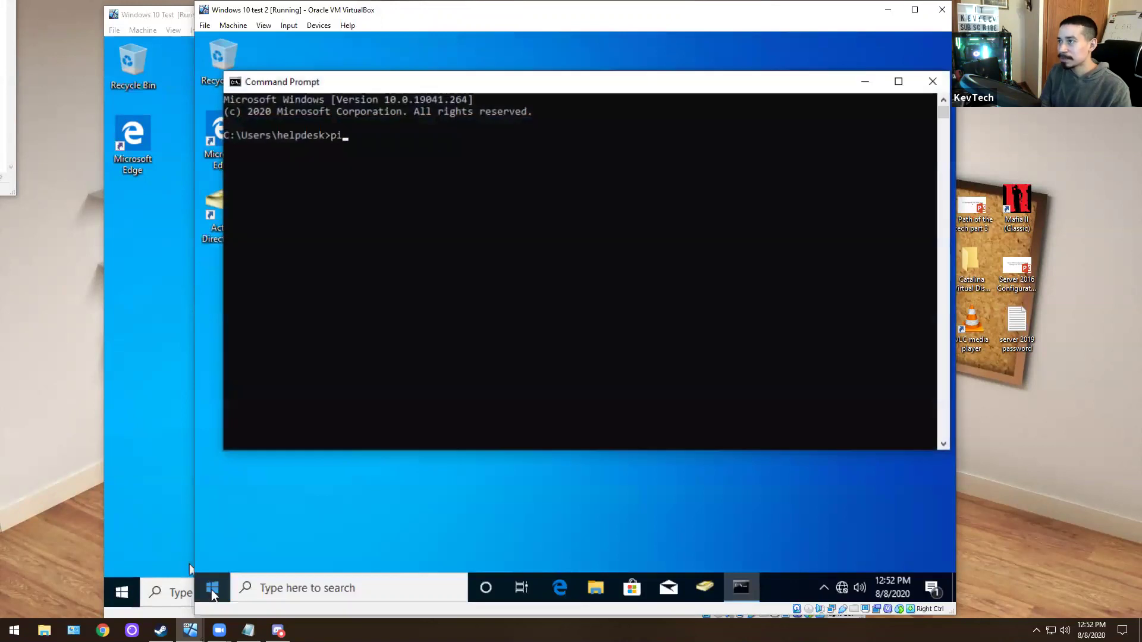
text(ng desktop1)
key(Return)
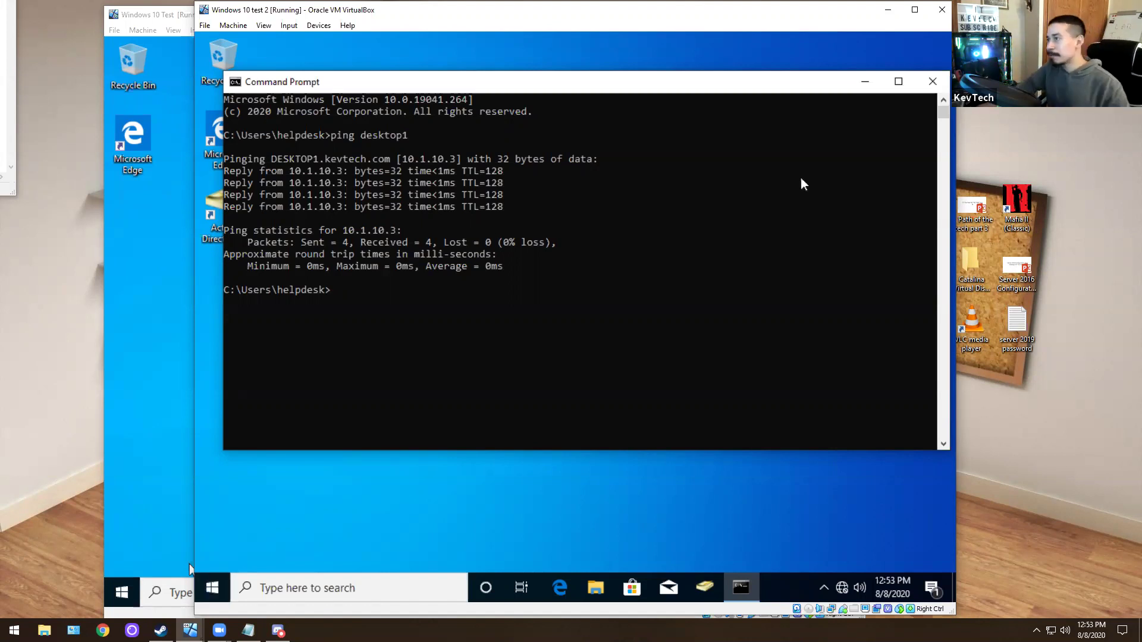
Step: Close the command prompt and open This PC's system properties on the desktop1 VM
click(932, 80)
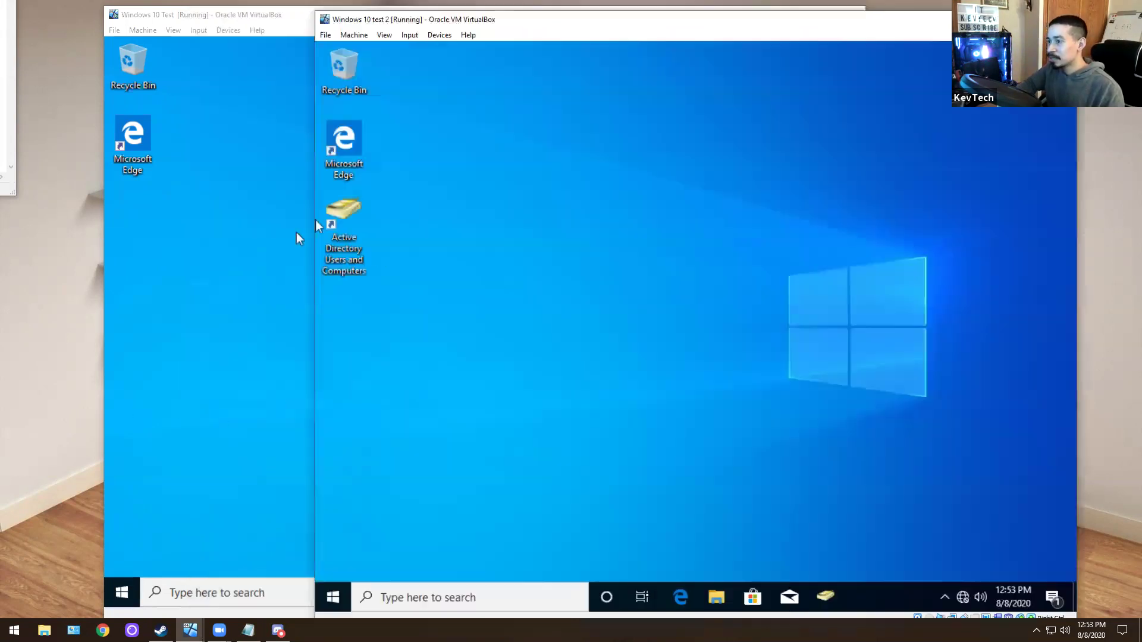
click(296, 232)
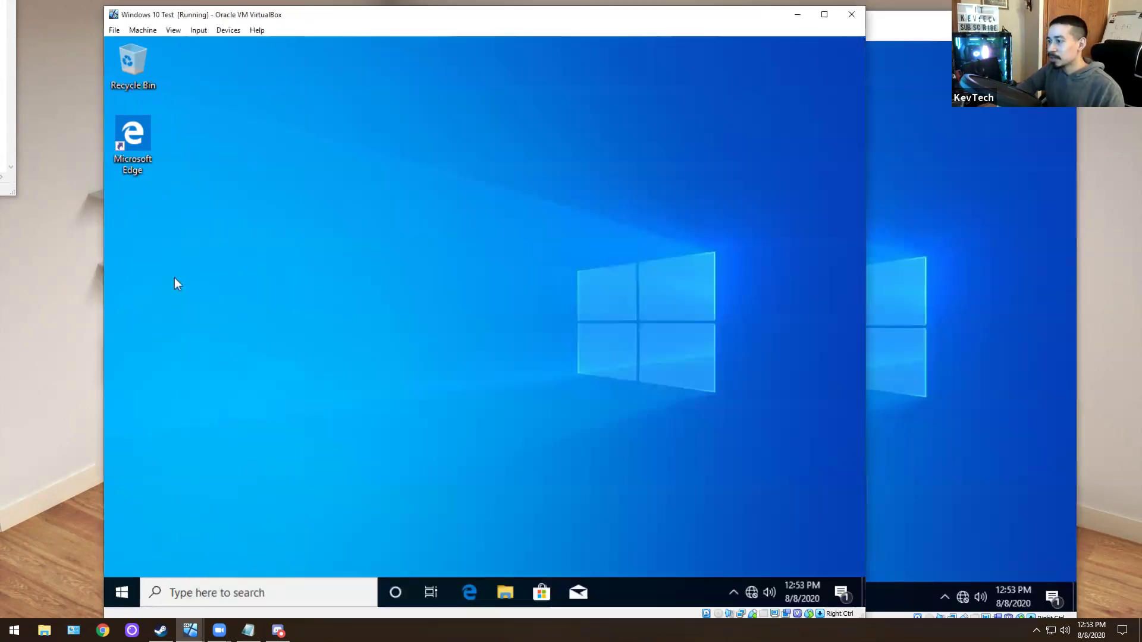
click(497, 594)
click(267, 338)
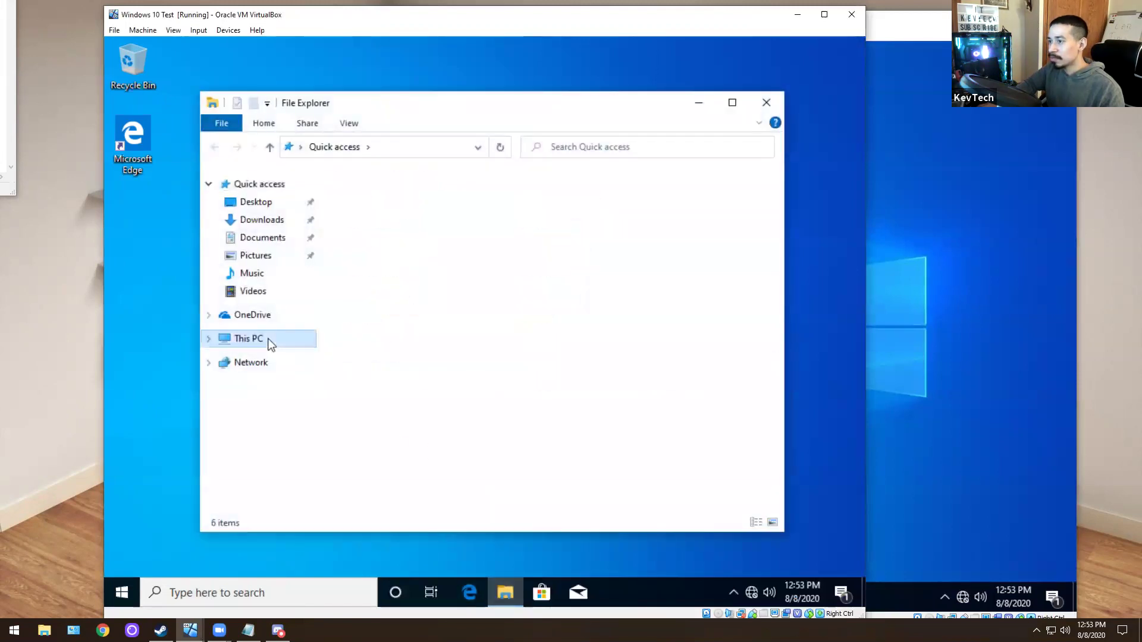
right_click(263, 341)
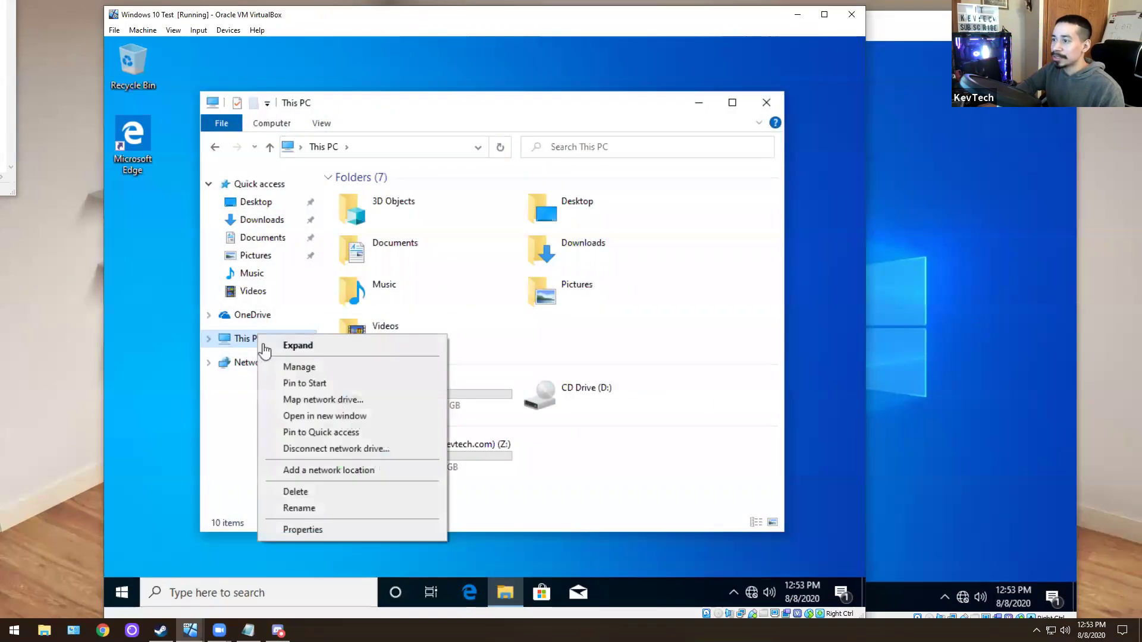
click(292, 527)
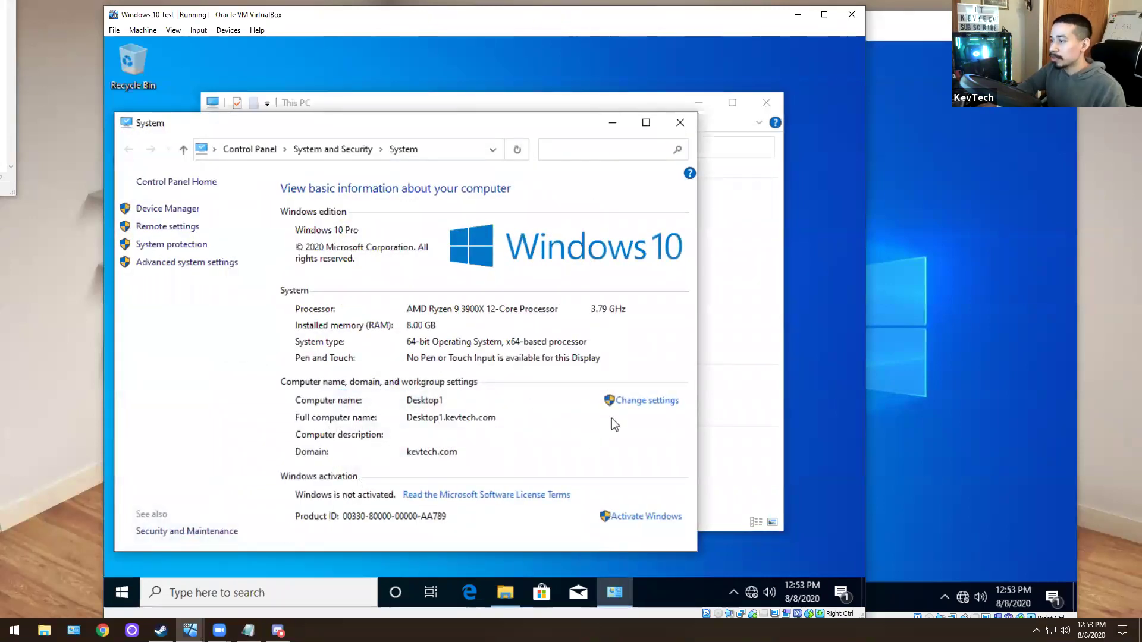
Step: Open Change settings, authenticating with the administrator account
click(648, 403)
text(a)
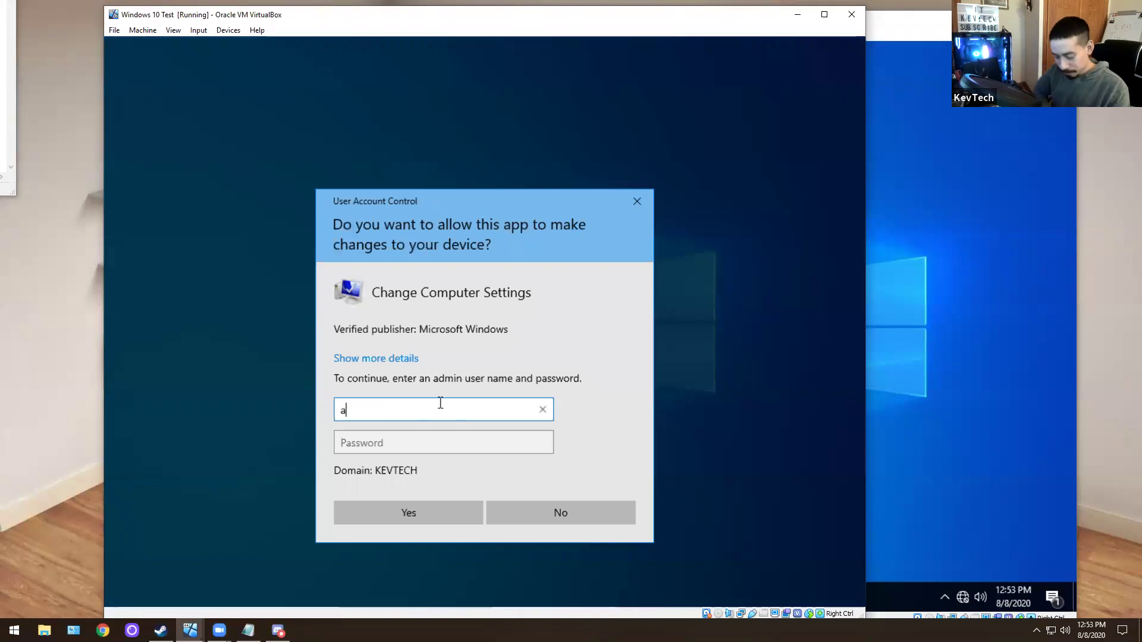
text(dministrator)
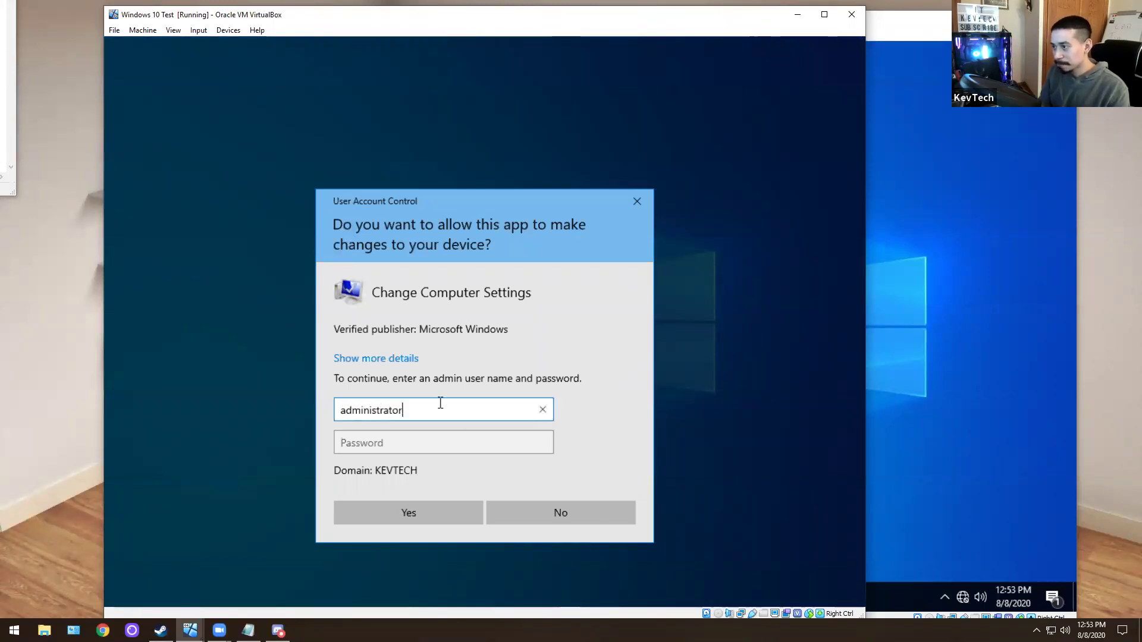
key(Tab)
text(****)
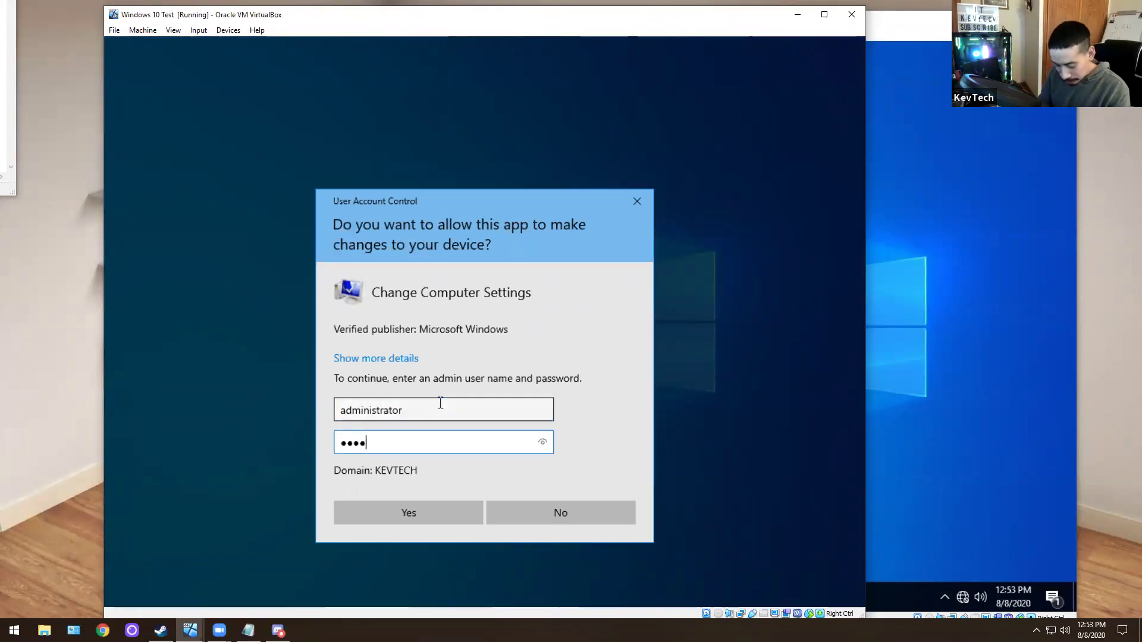
text(*******)
key(Return)
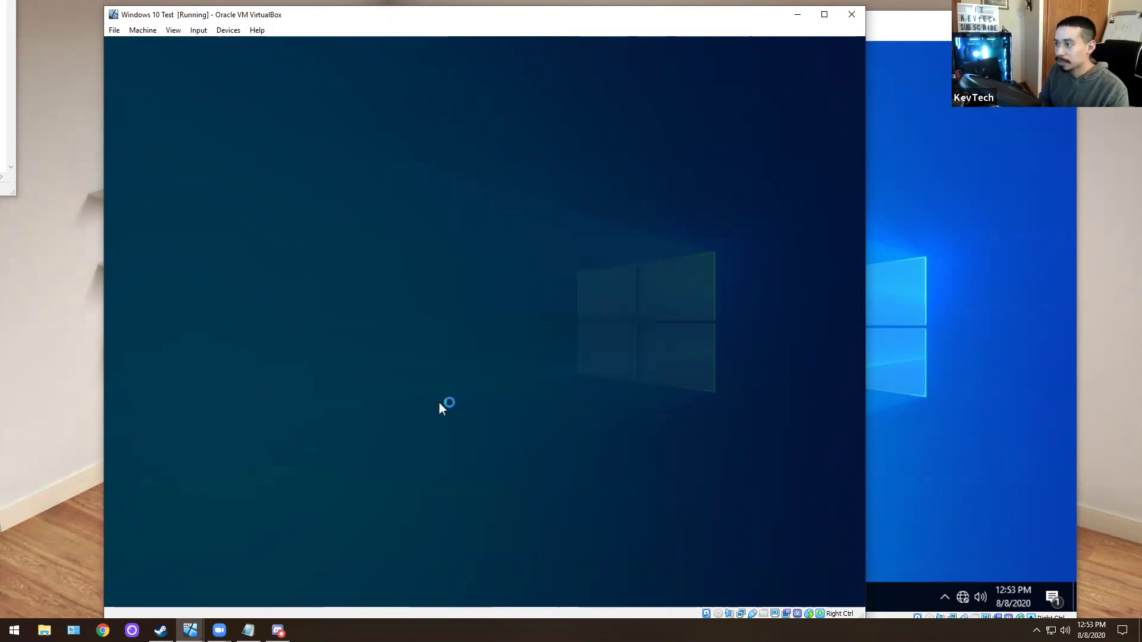
Step: Check the Remote tab's allowed remote users, then close all the system windows
click(437, 151)
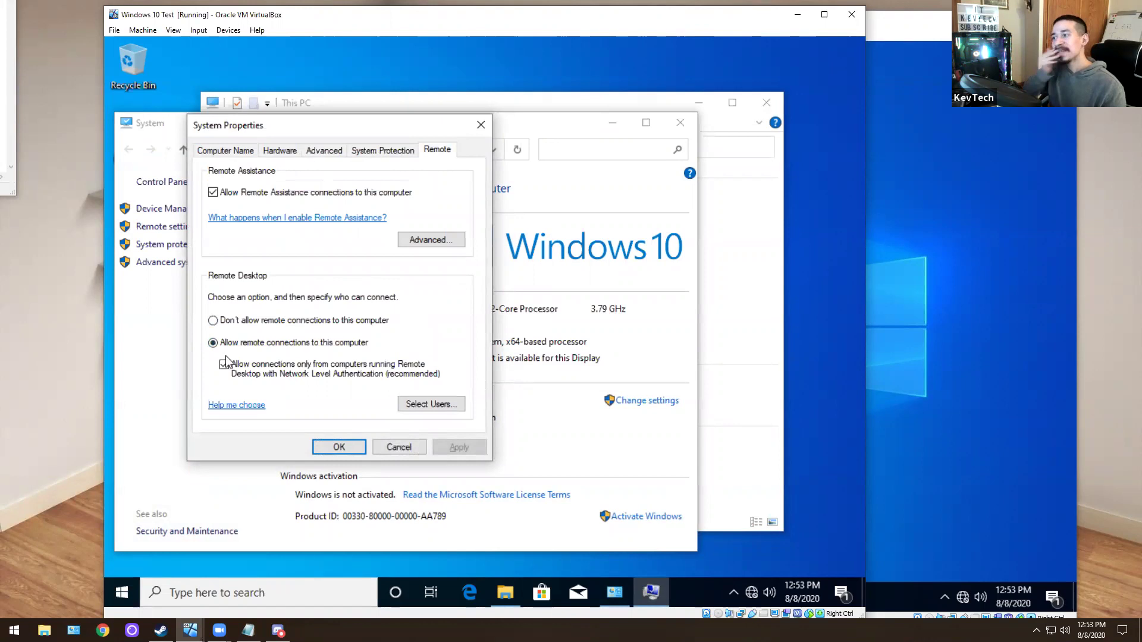
click(424, 409)
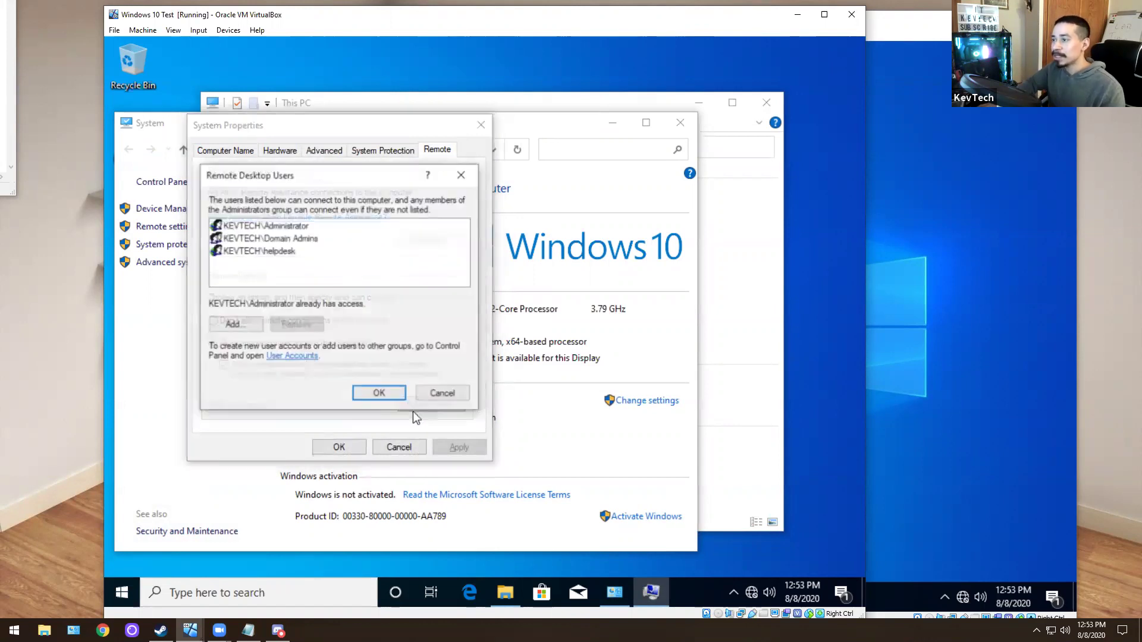
drag(315, 187, 378, 193)
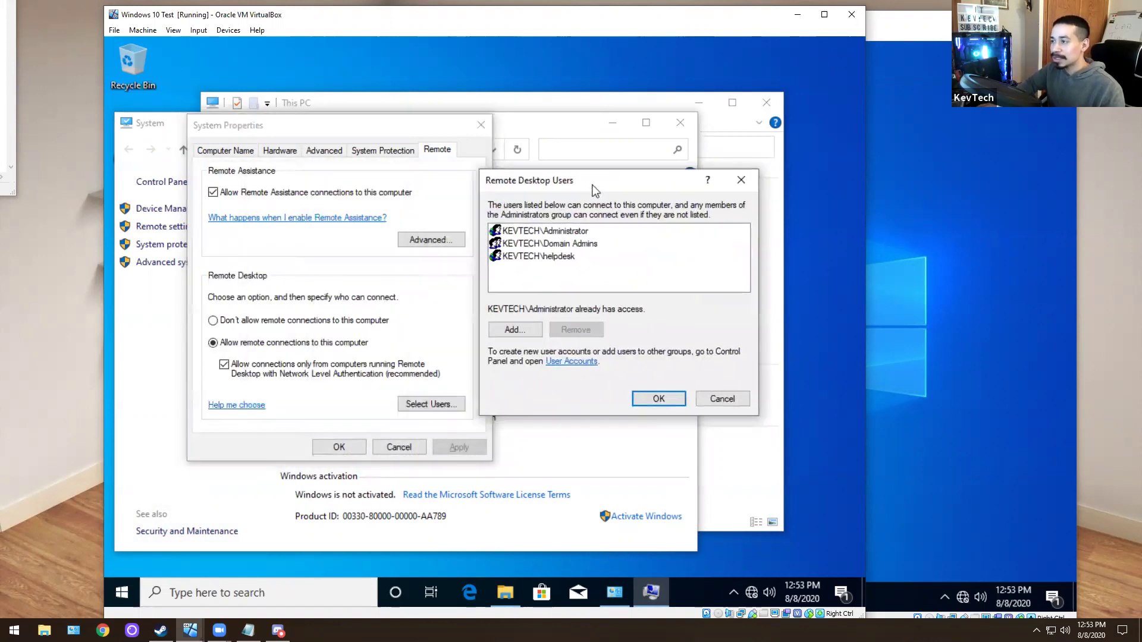
click(524, 182)
click(481, 125)
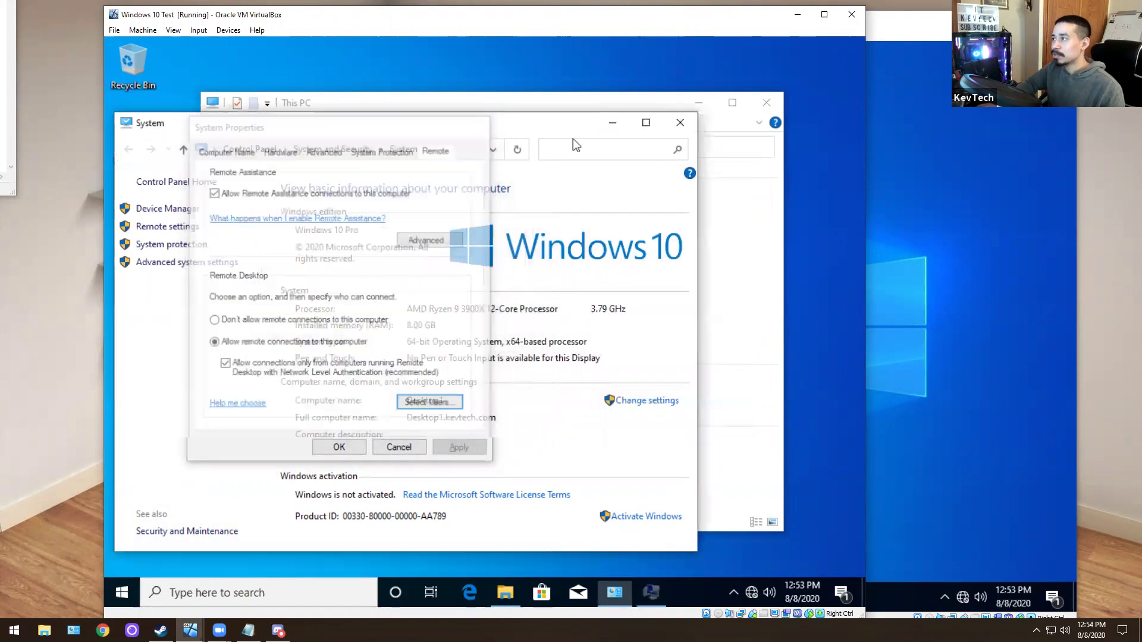
click(687, 126)
click(766, 103)
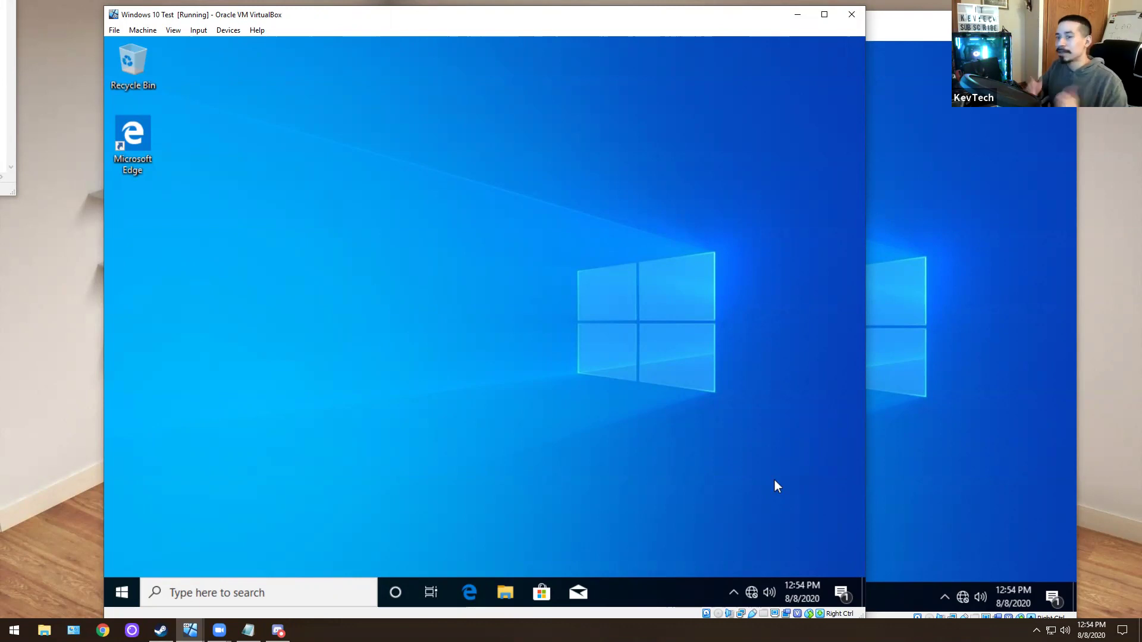
Step: Start a Remote Desktop Connection to desktop1 and choose to use a different account
click(1063, 320)
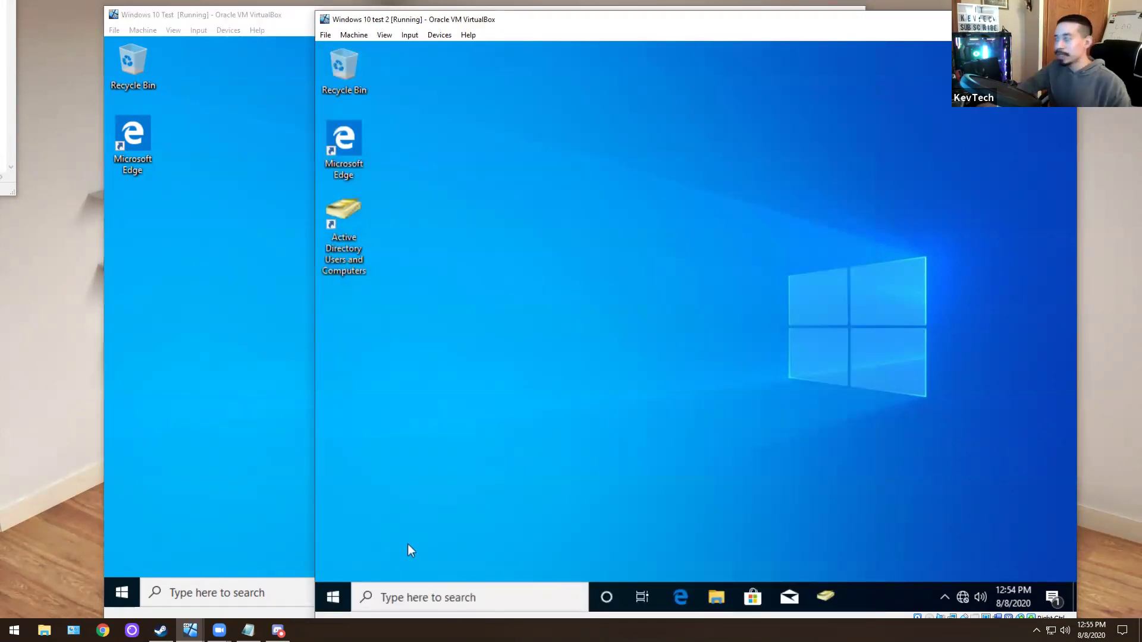
click(331, 598)
text(remote)
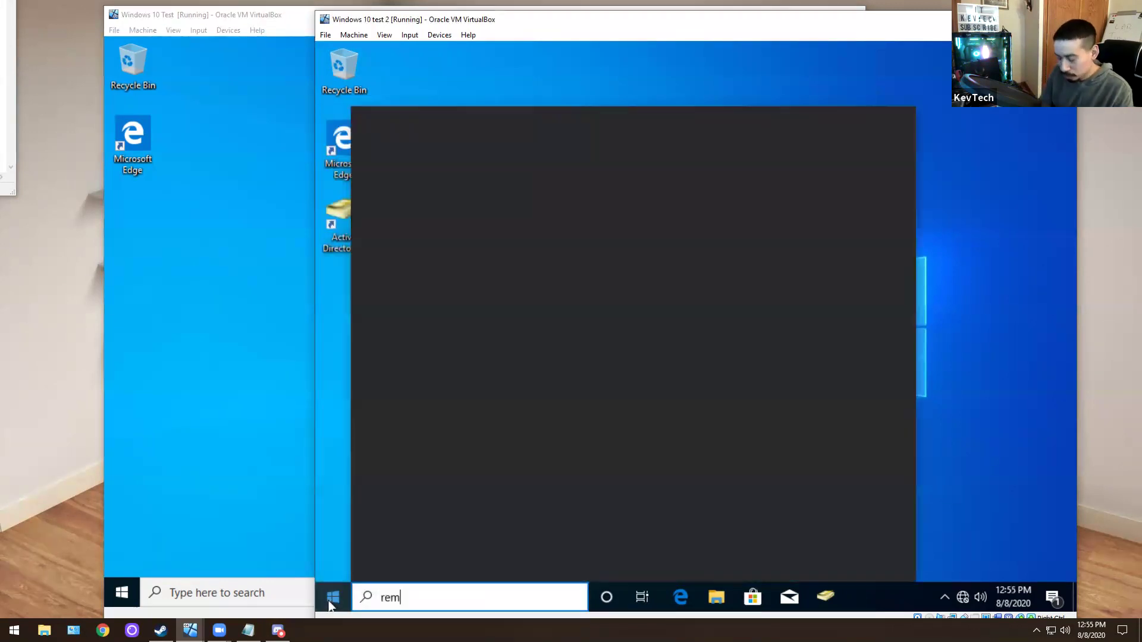
key(Return)
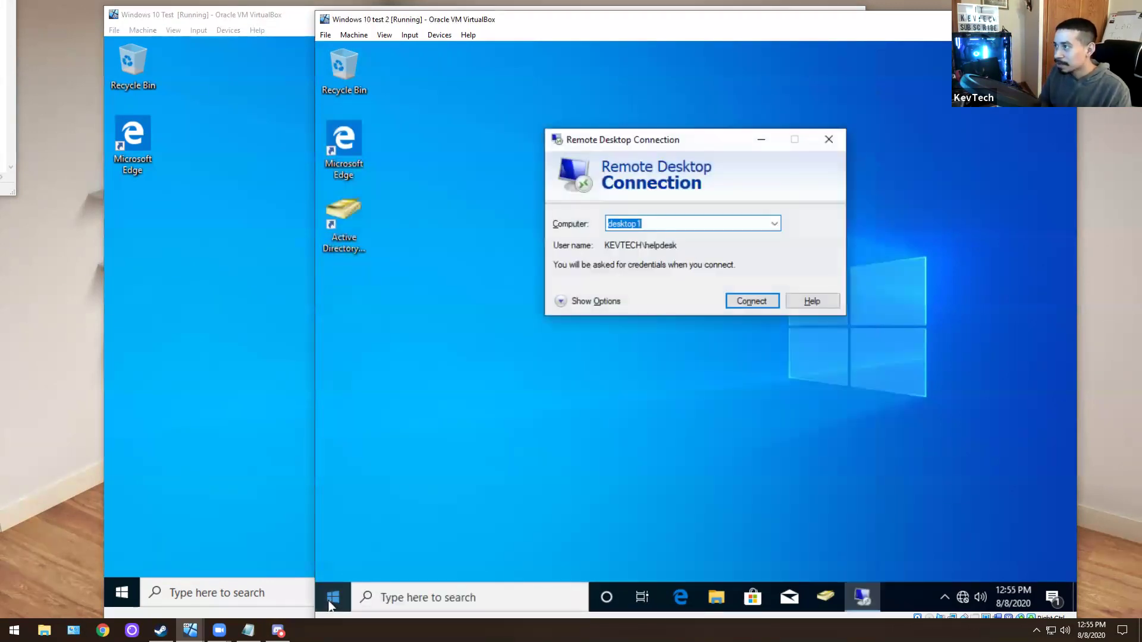
key(Return)
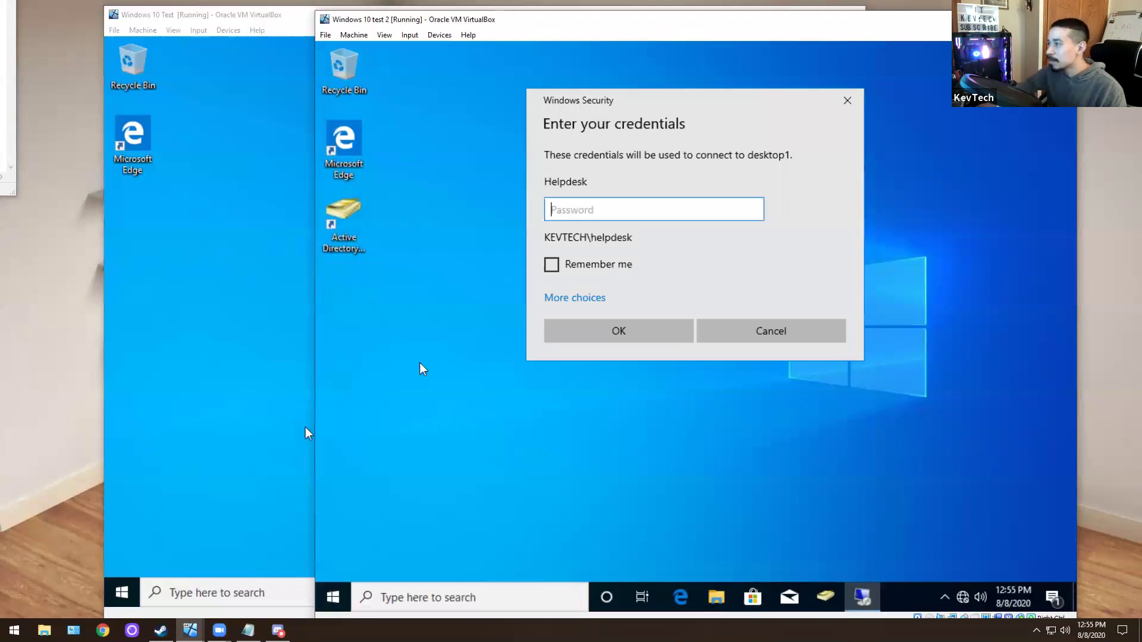
click(586, 299)
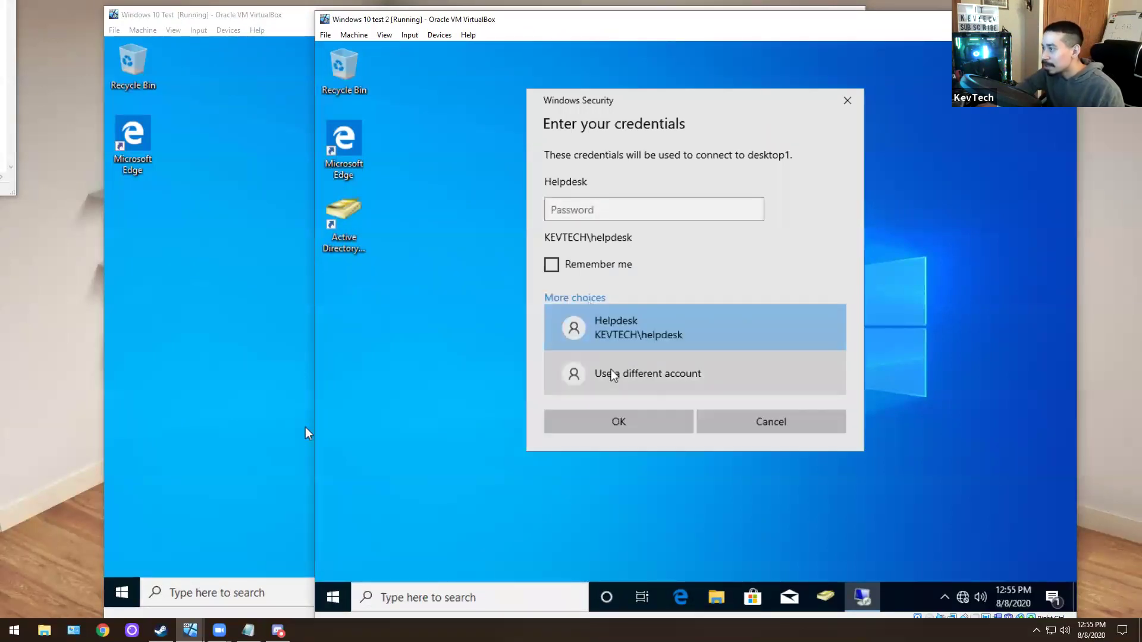
click(614, 376)
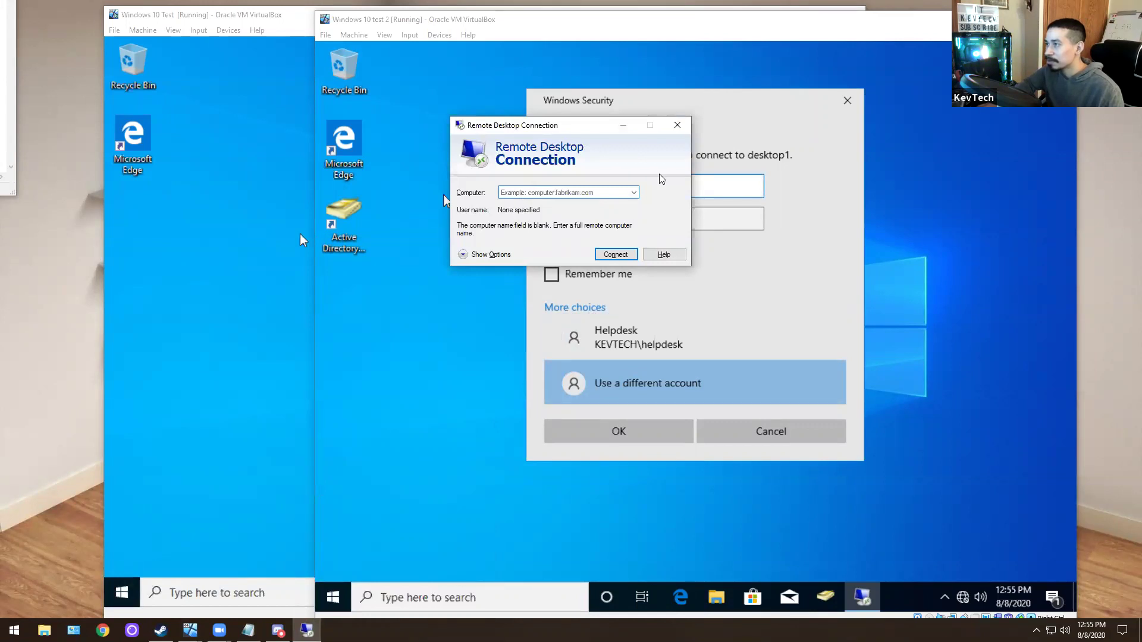
Step: Close the blank remote window, abandon the user name, cancel sign-in and close Remote Desktop Connection
click(677, 125)
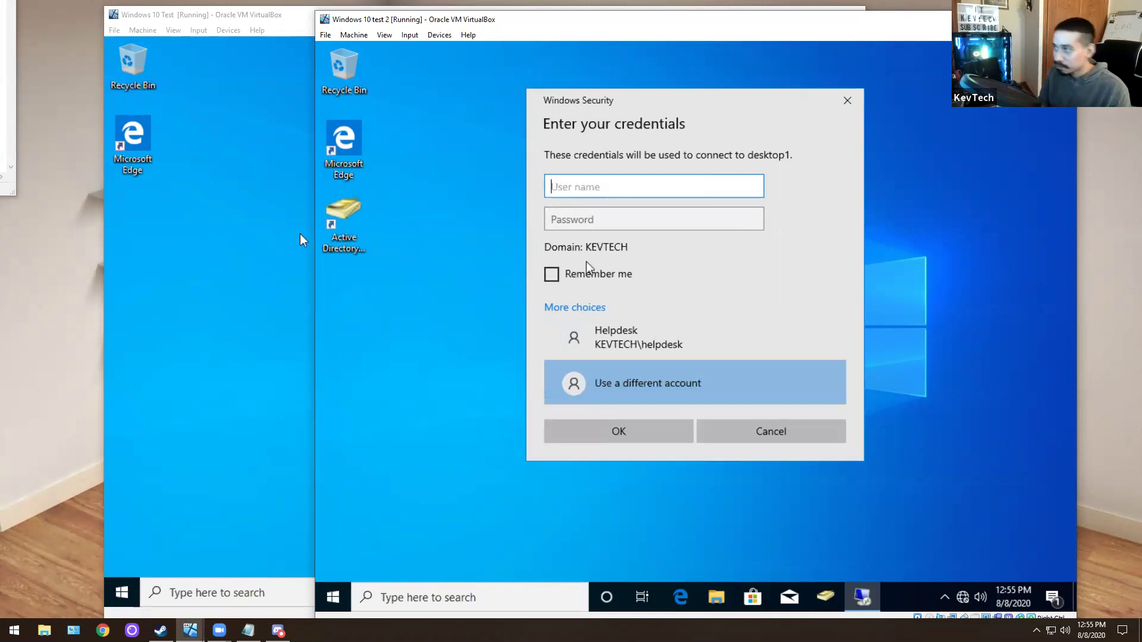
text(kecvt)
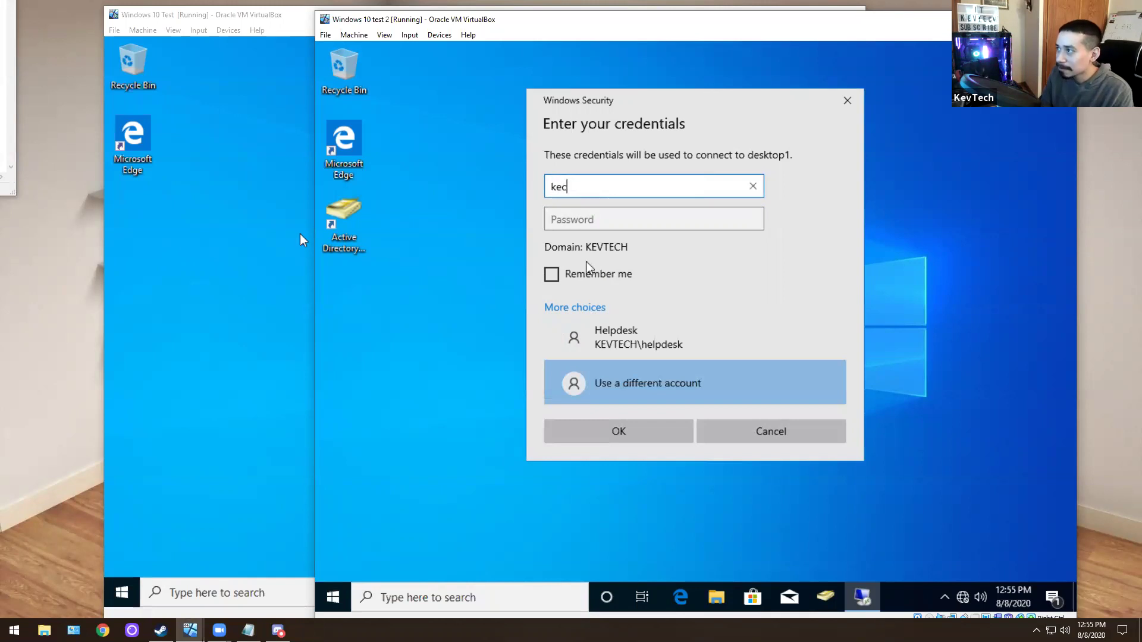
key(BackSpace)
text(vtech)
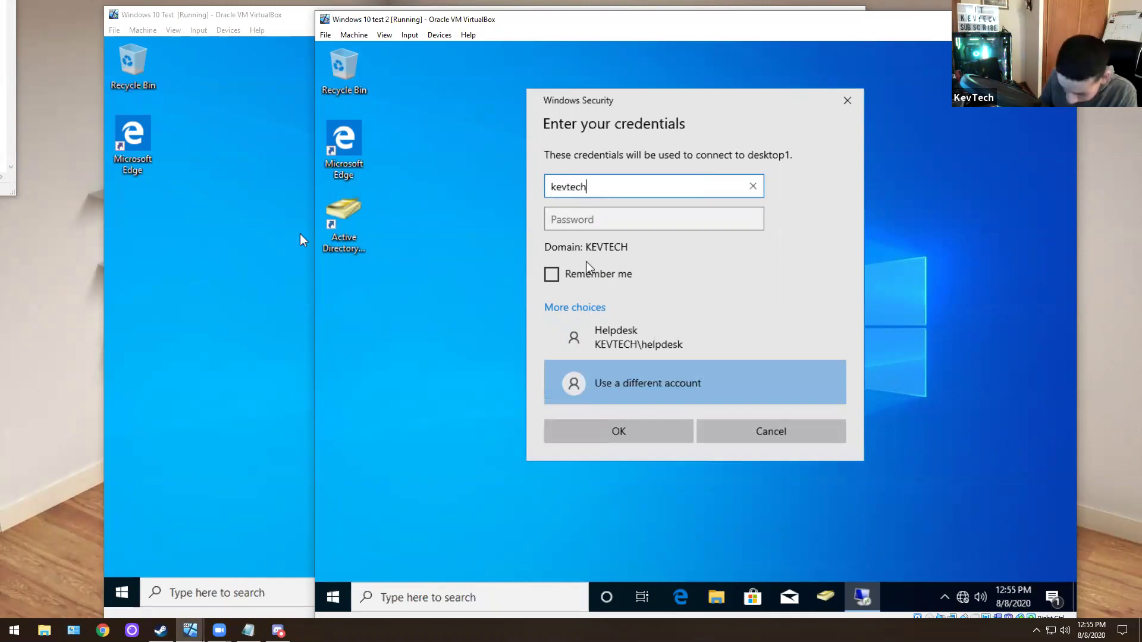
text(.\)
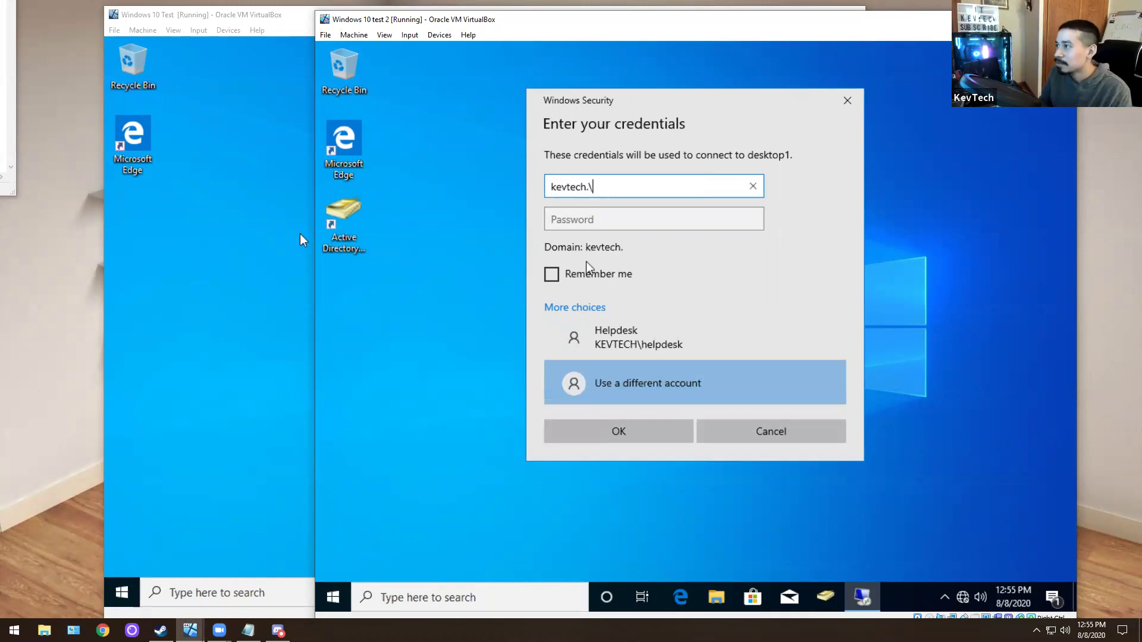
key(BackSpace)
key(BackSpace)
text(\)
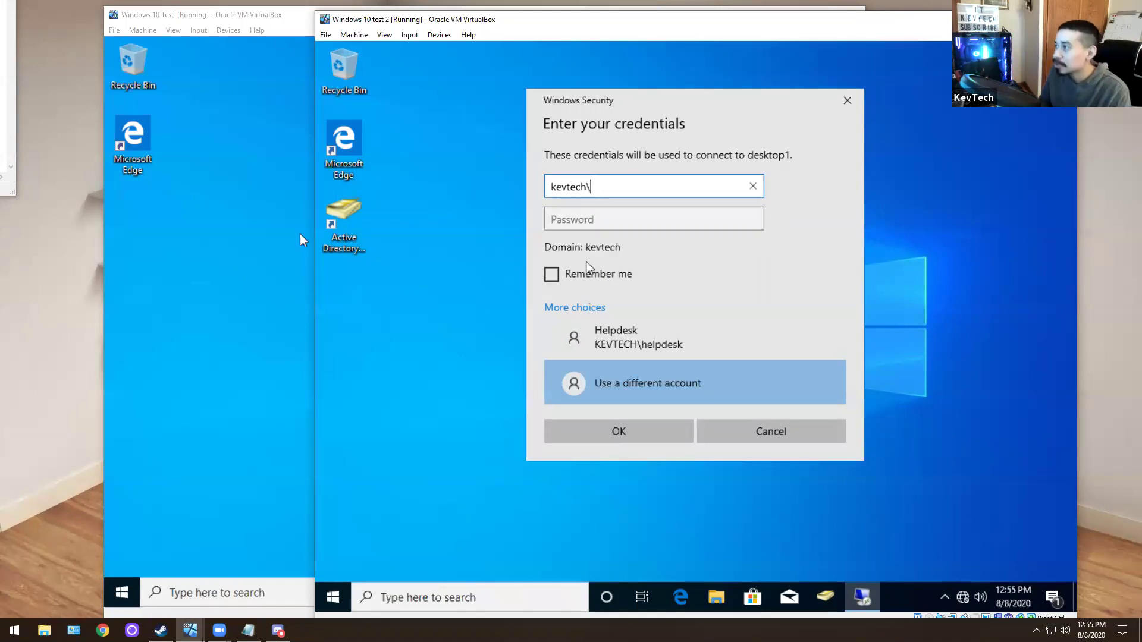
text(he)
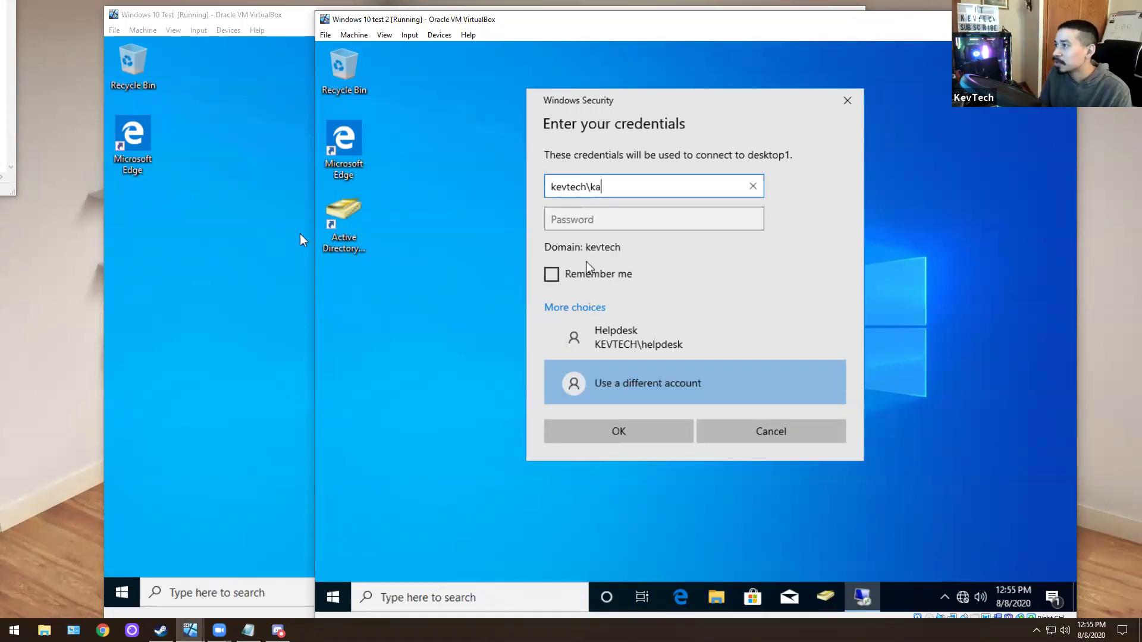
key(BackSpace)
key(BackSpace)
key(BackSpace)
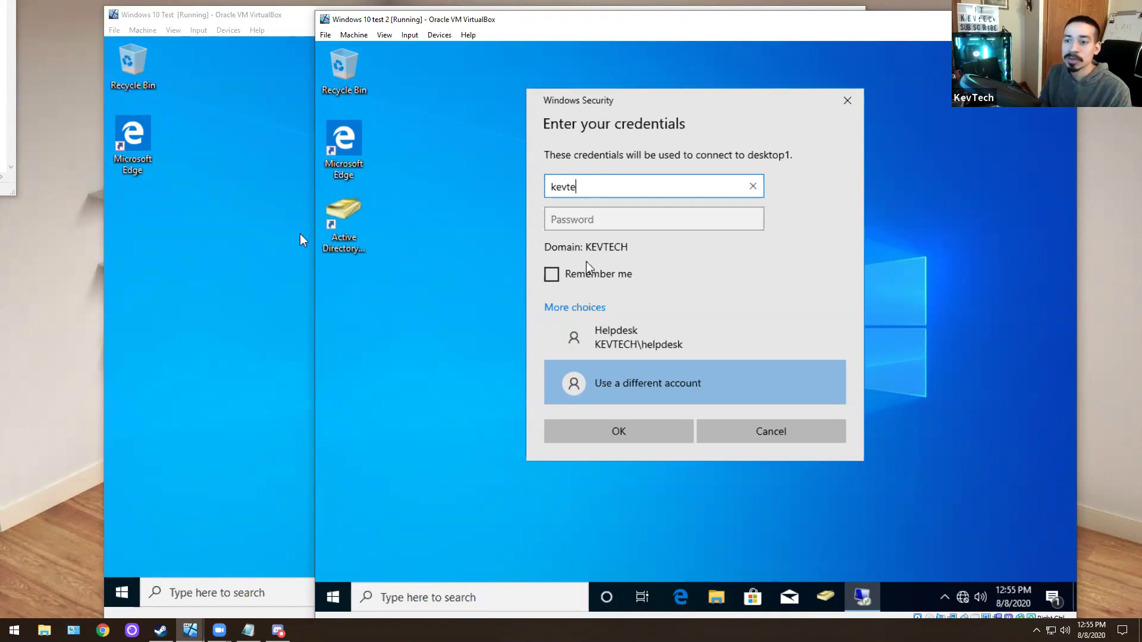
key(BackSpace)
key(BackSpace)
key(BackSpace)
key(BackSpace)
key(BackSpace)
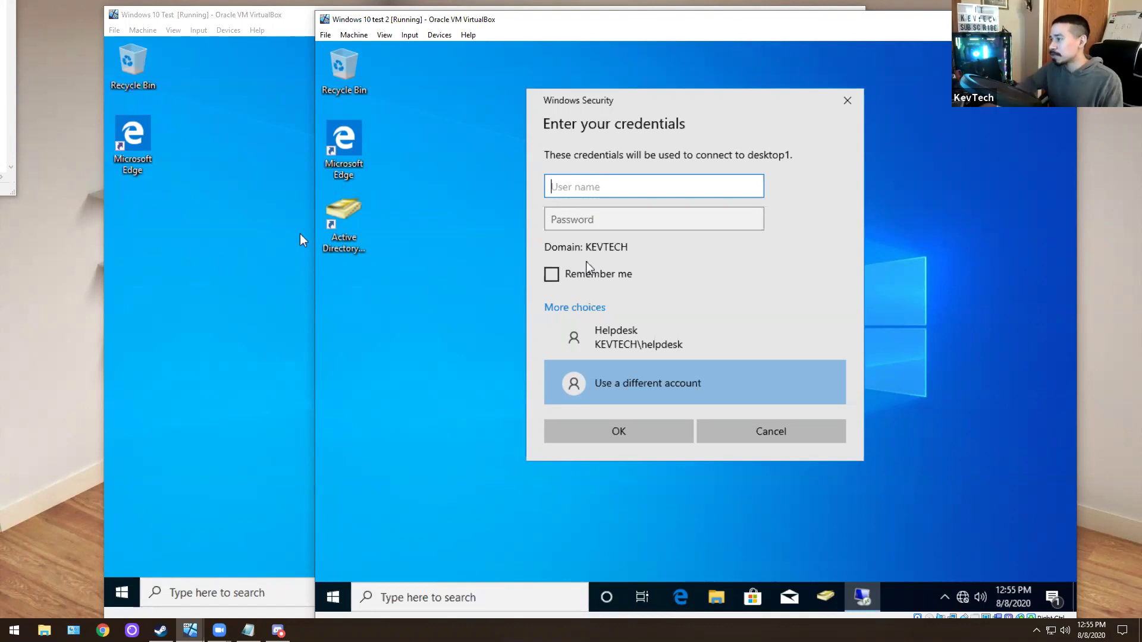
click(793, 432)
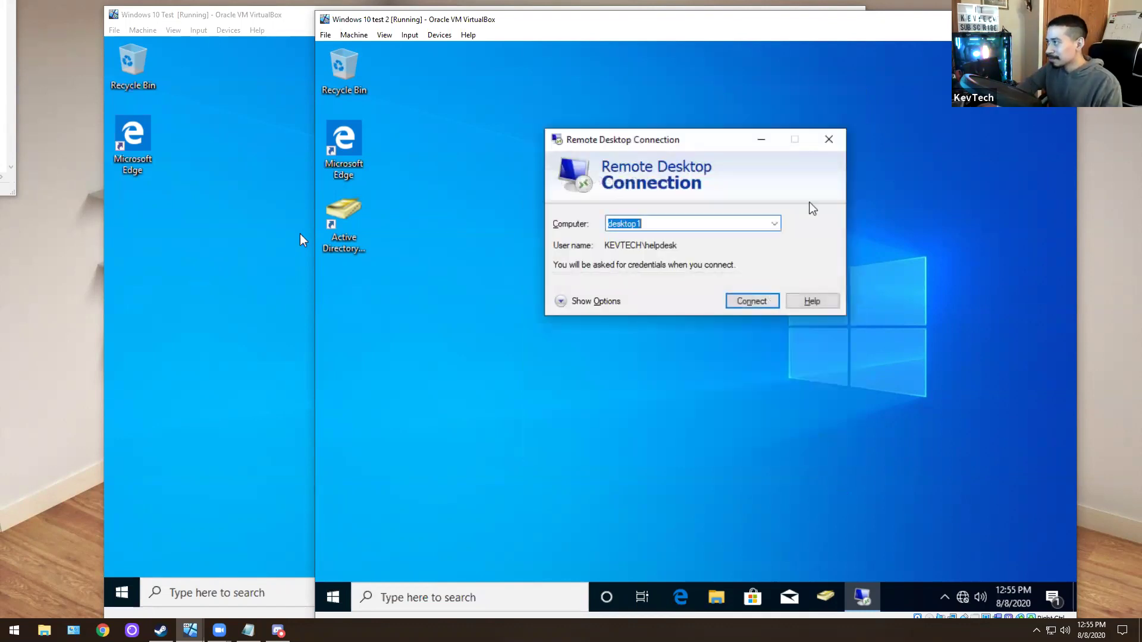
click(829, 140)
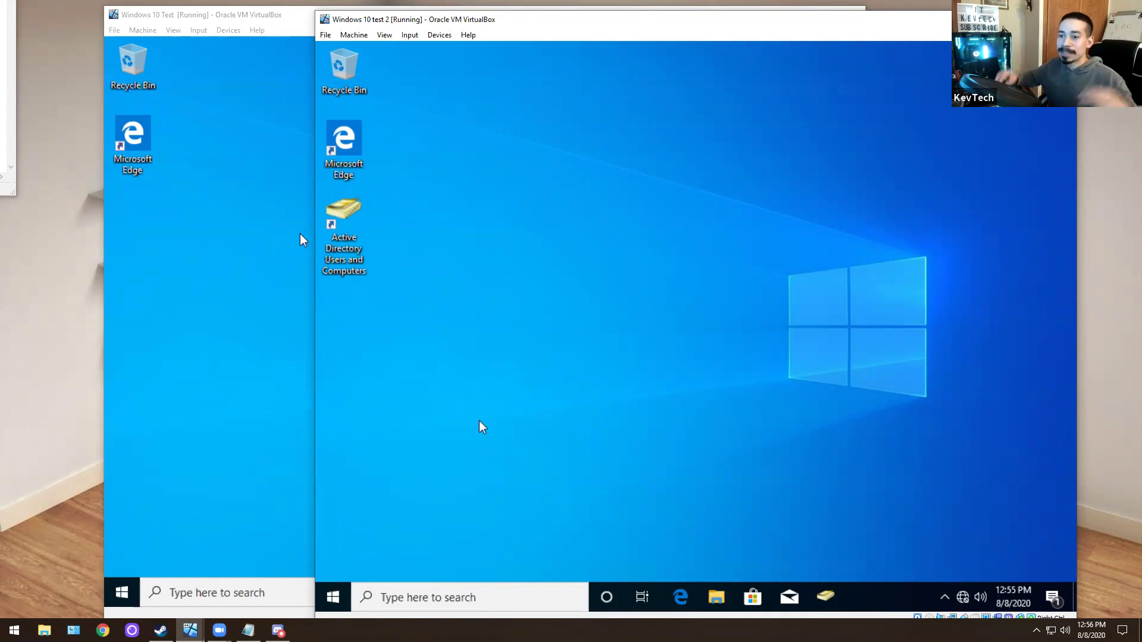
Step: Open Command Prompt and run mstsc, correcting the misspelled command
click(343, 586)
text(cmd)
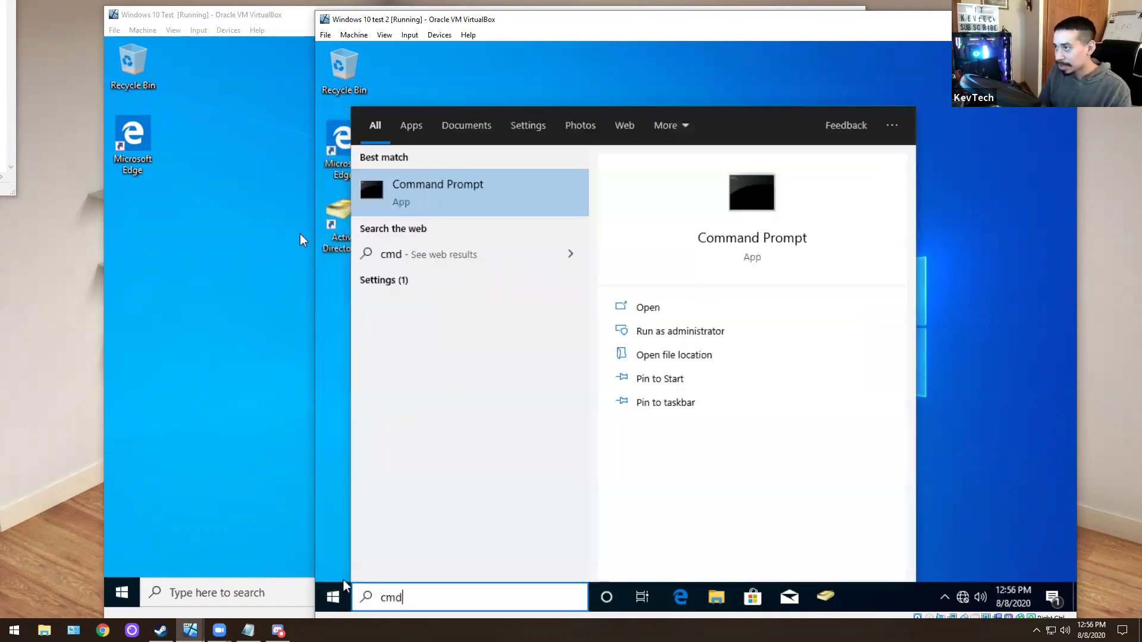
key(Return)
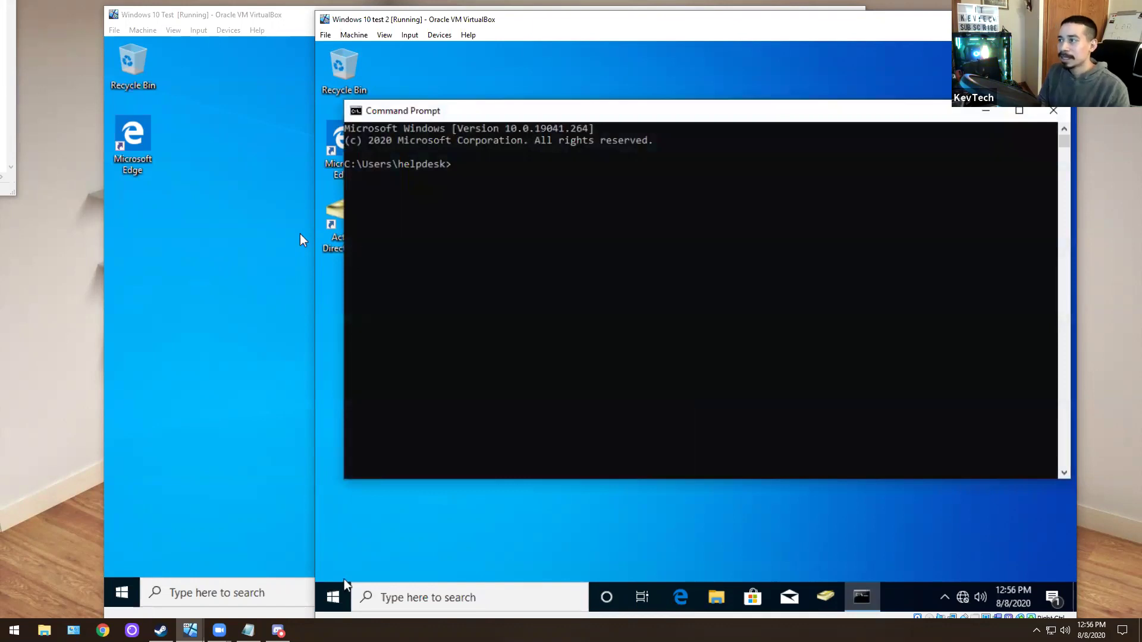
text(mtsc)
key(Return)
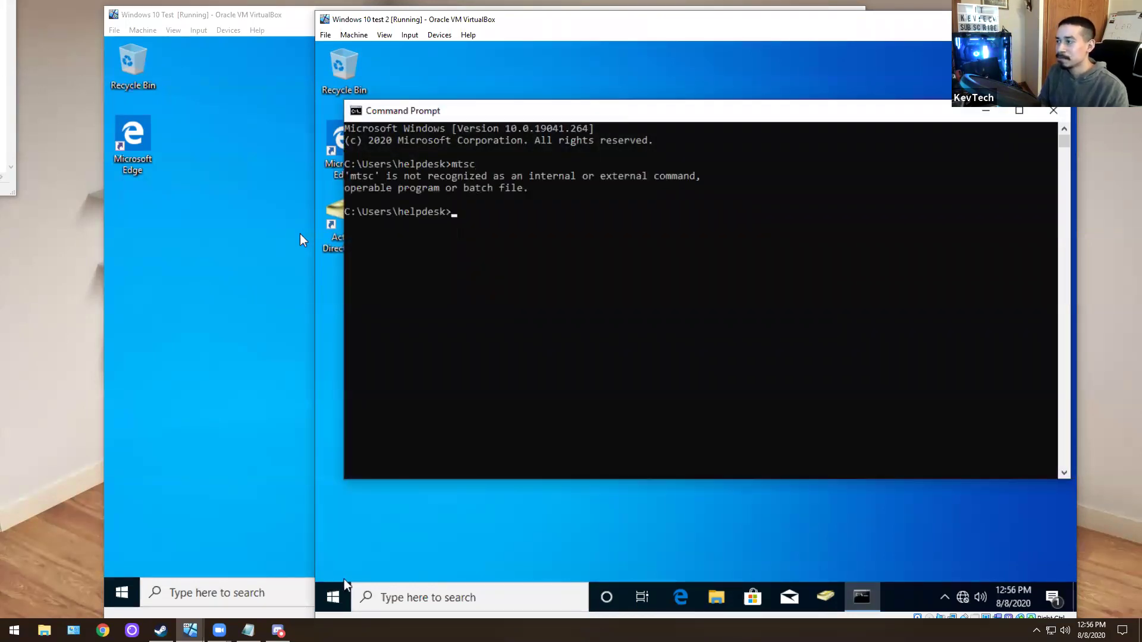
text(ms)
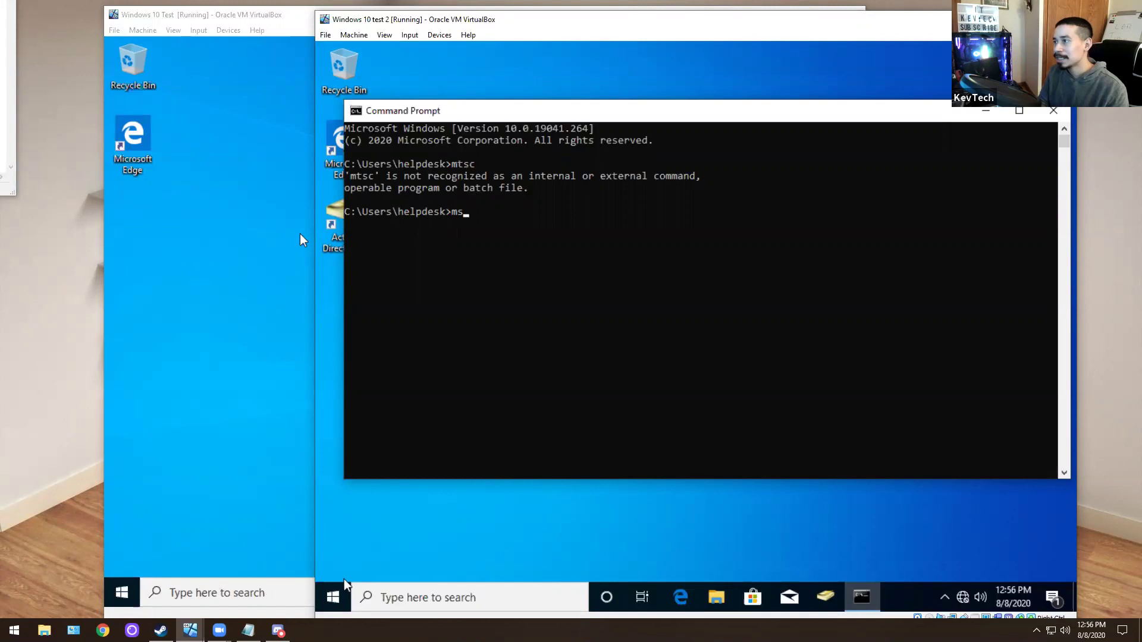
text(tc)
key(BackSpace)
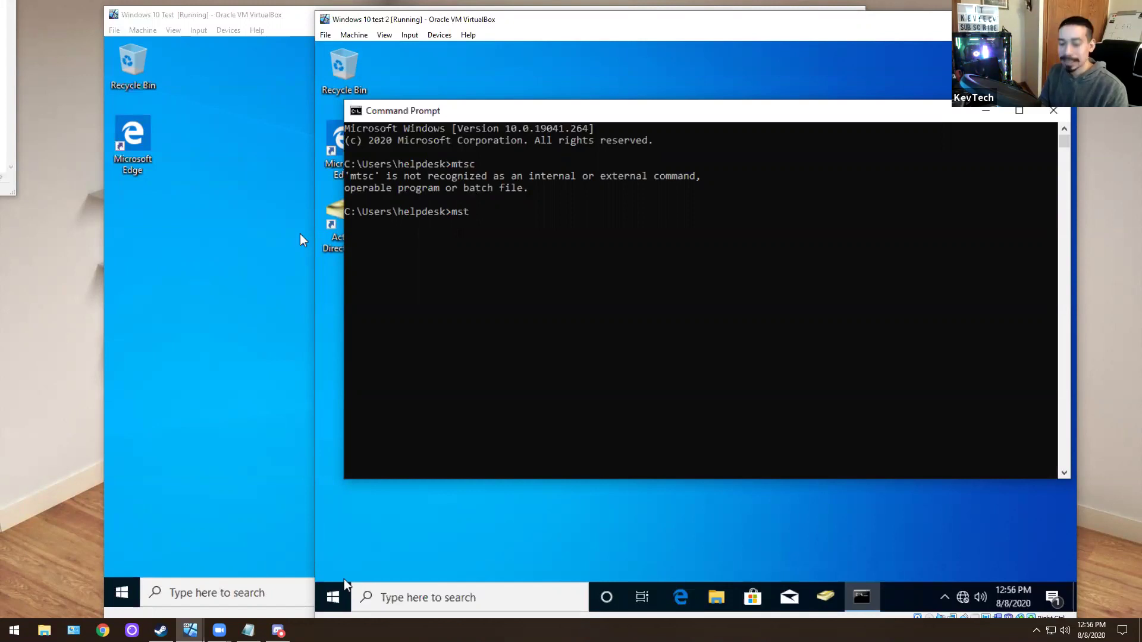
text(sc)
key(Return)
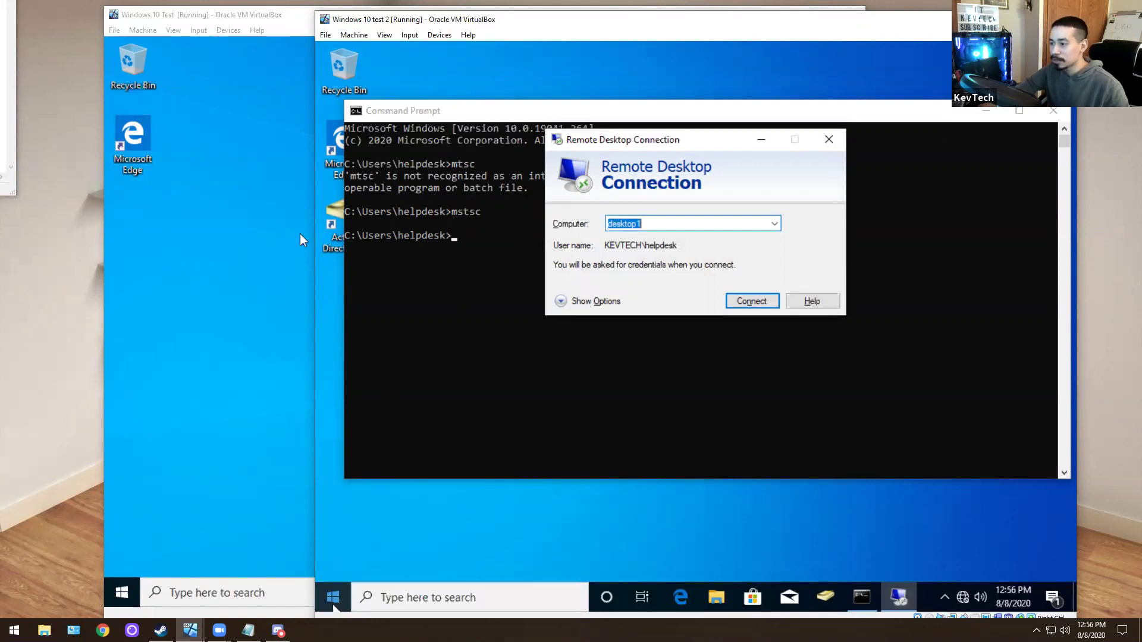
Step: Relaunch the remote desktop client and start connecting to desktop1, reaching the password prompt
click(339, 596)
text(remo)
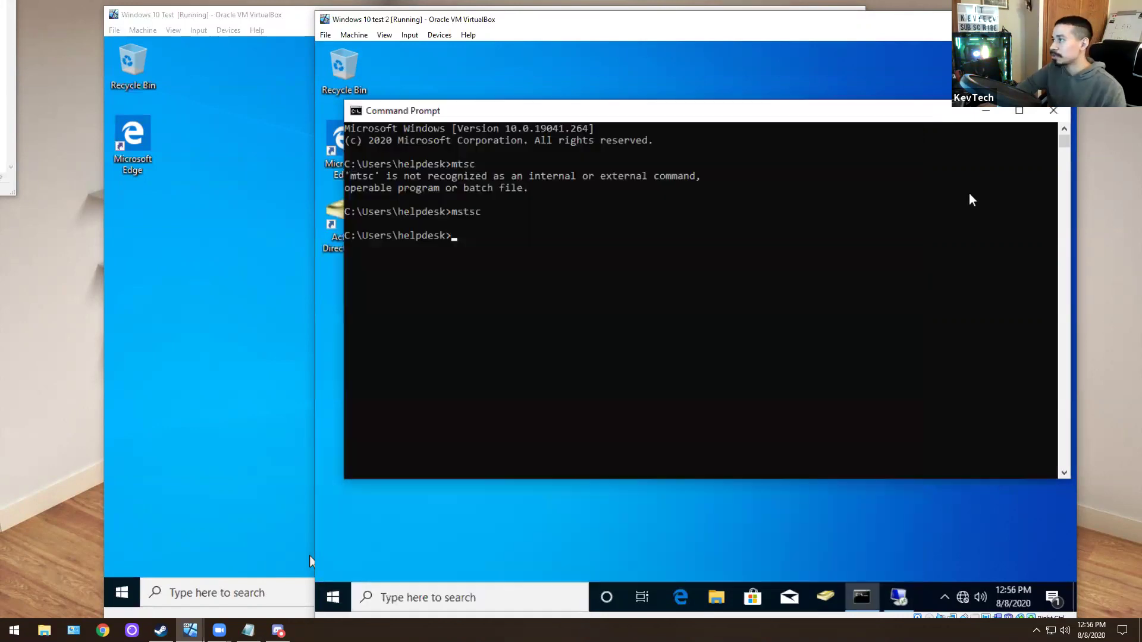
click(969, 196)
text(mstsc)
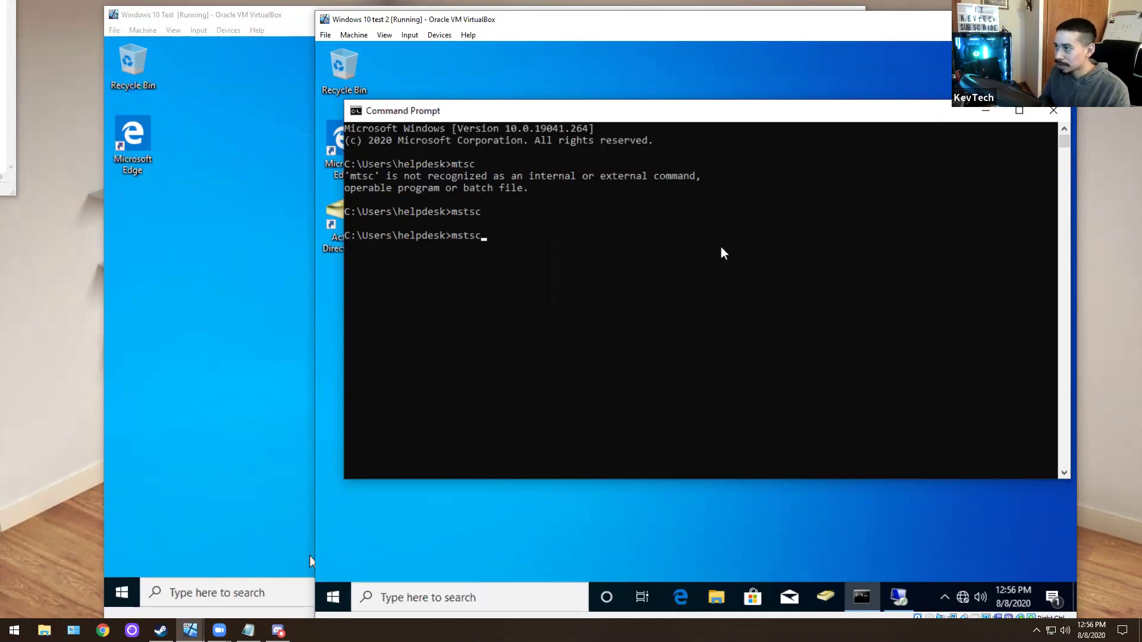
key(Return)
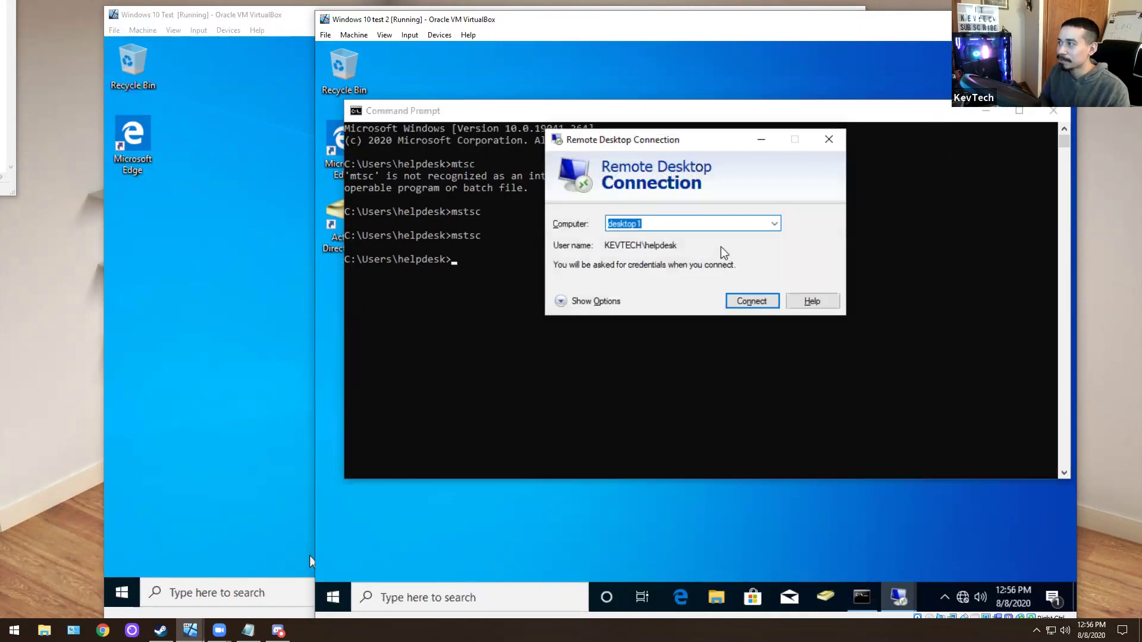
key(Return)
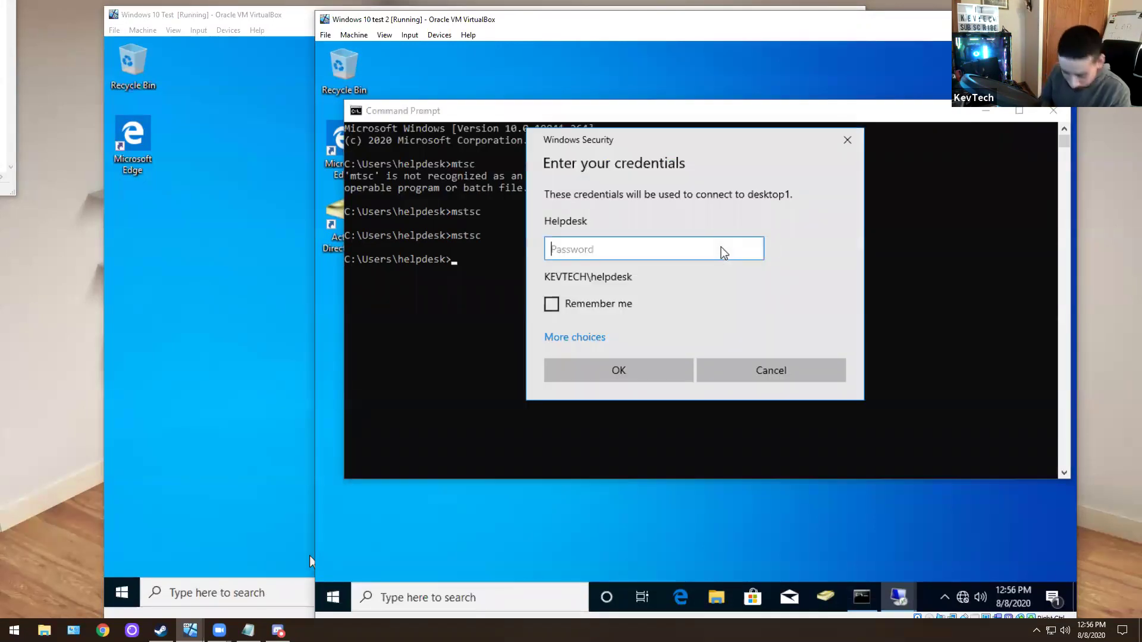
Step: Enter the Helpdesk password and submit it to connect to desktop1
text(Pa)
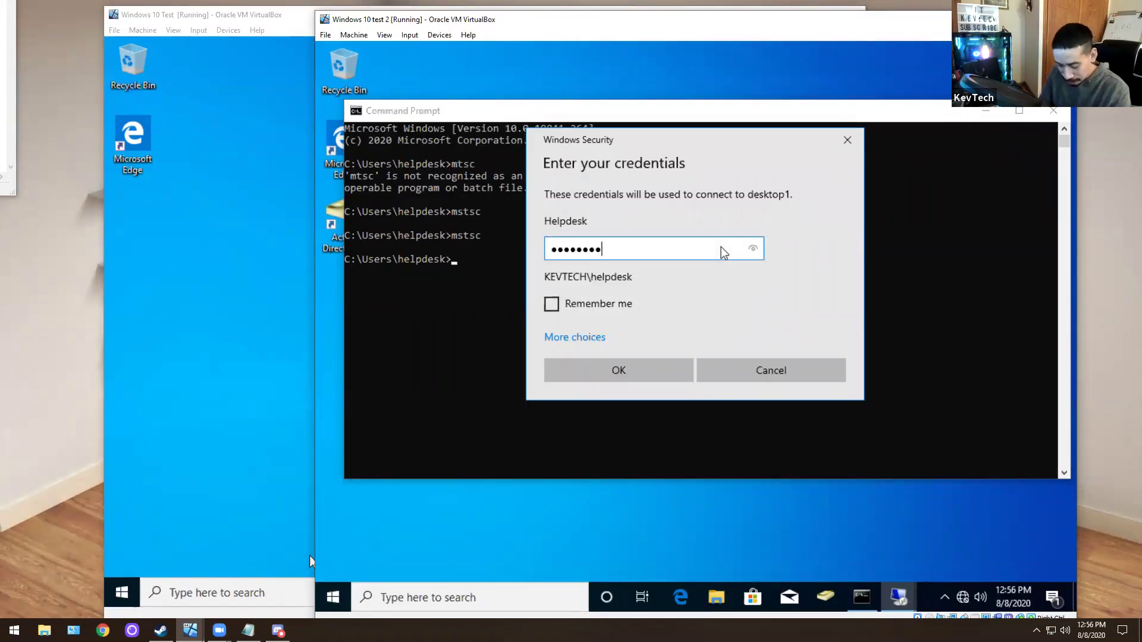
key(Return)
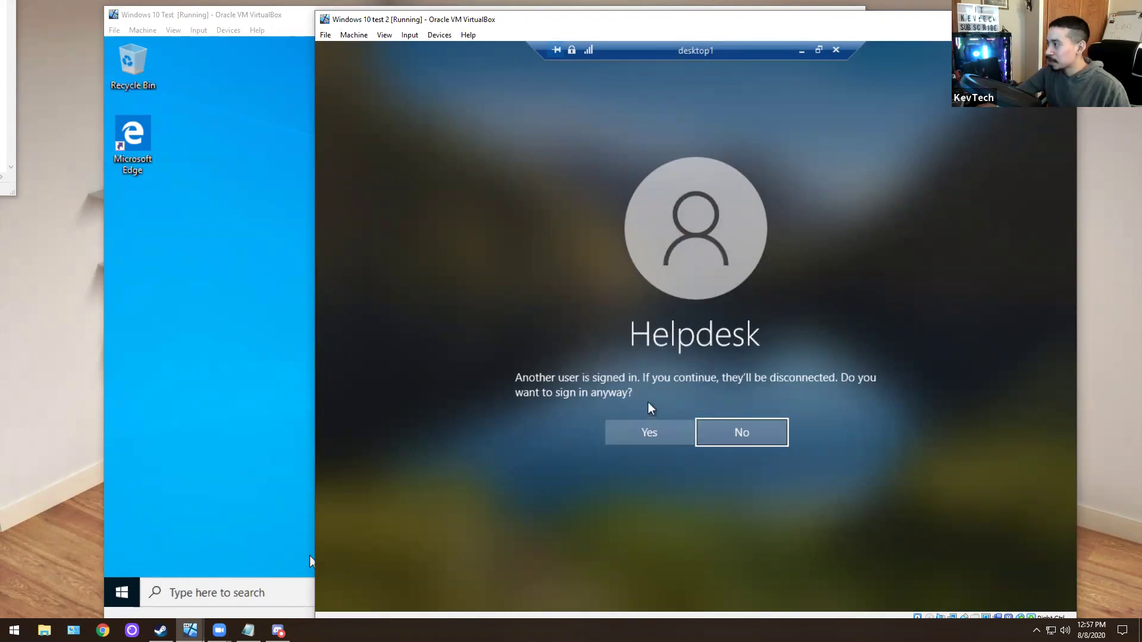
Step: Sign in as Helpdesk anyway, approve the takeover on the desktop1 VM, and return to the helpdesk VM
click(636, 436)
click(249, 333)
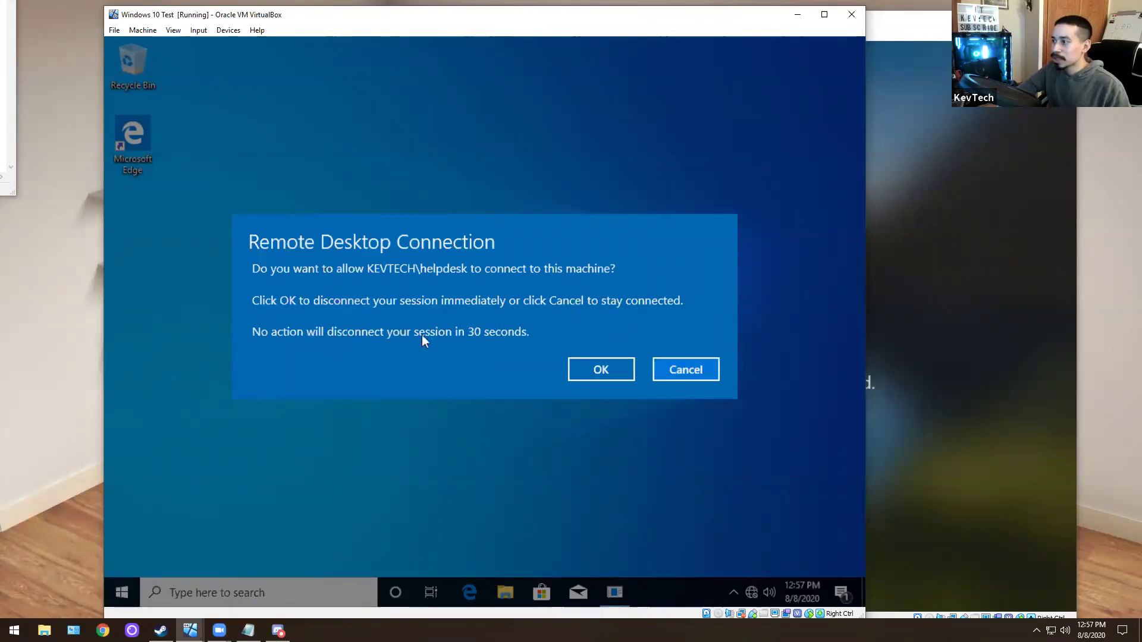
click(597, 369)
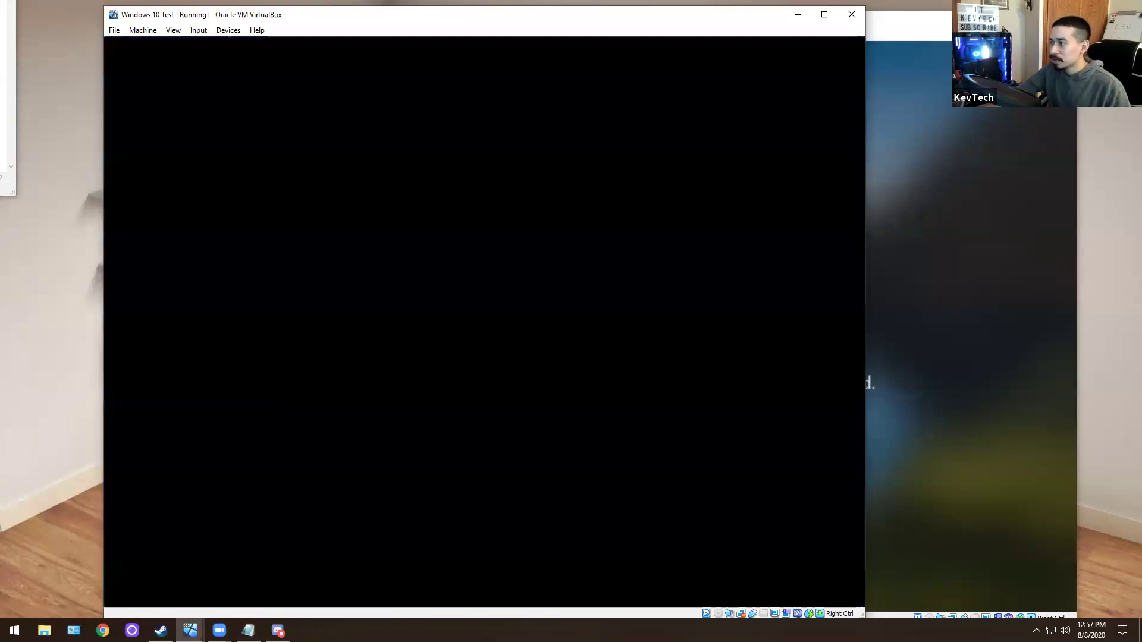
click(903, 319)
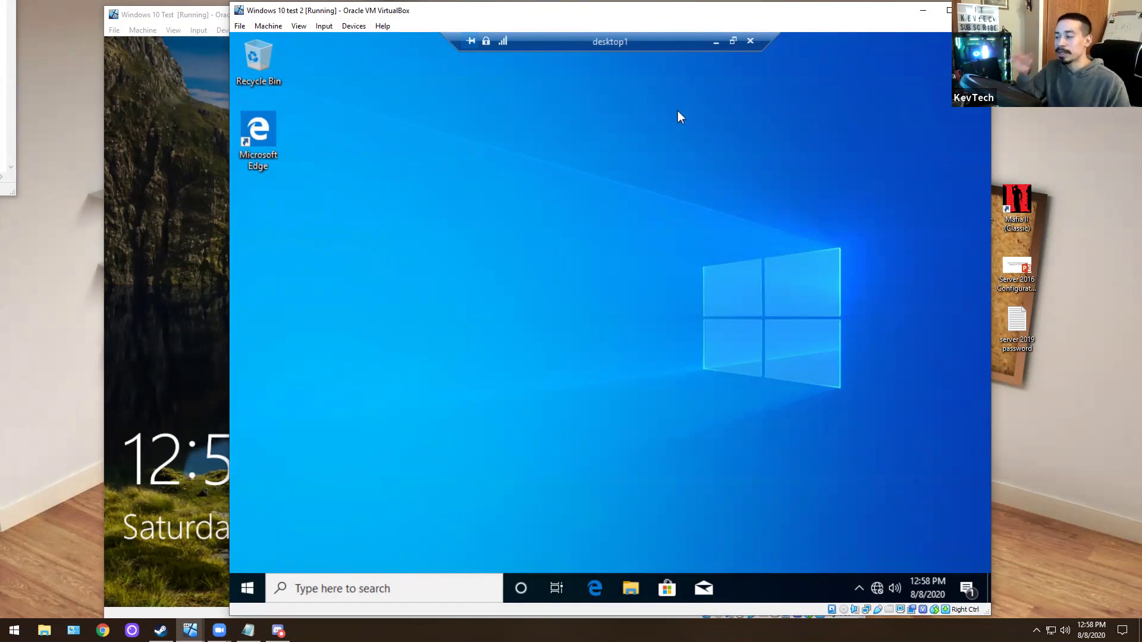
Step: In Task Manager's Users tab, sign out the disconnected user on desktop1
right_click(759, 599)
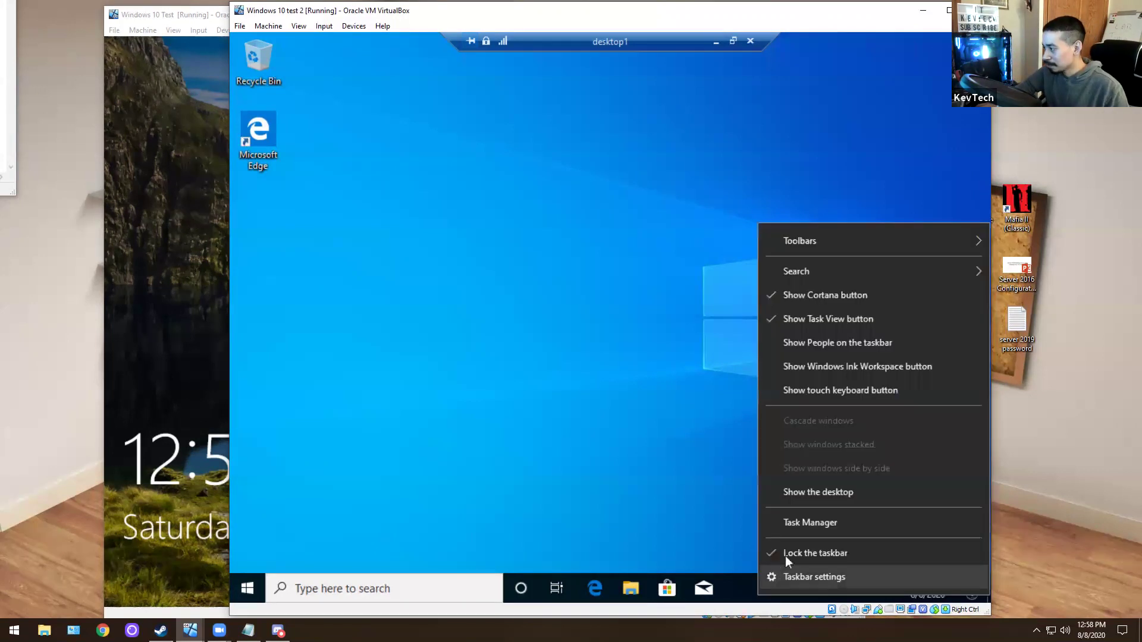
click(803, 524)
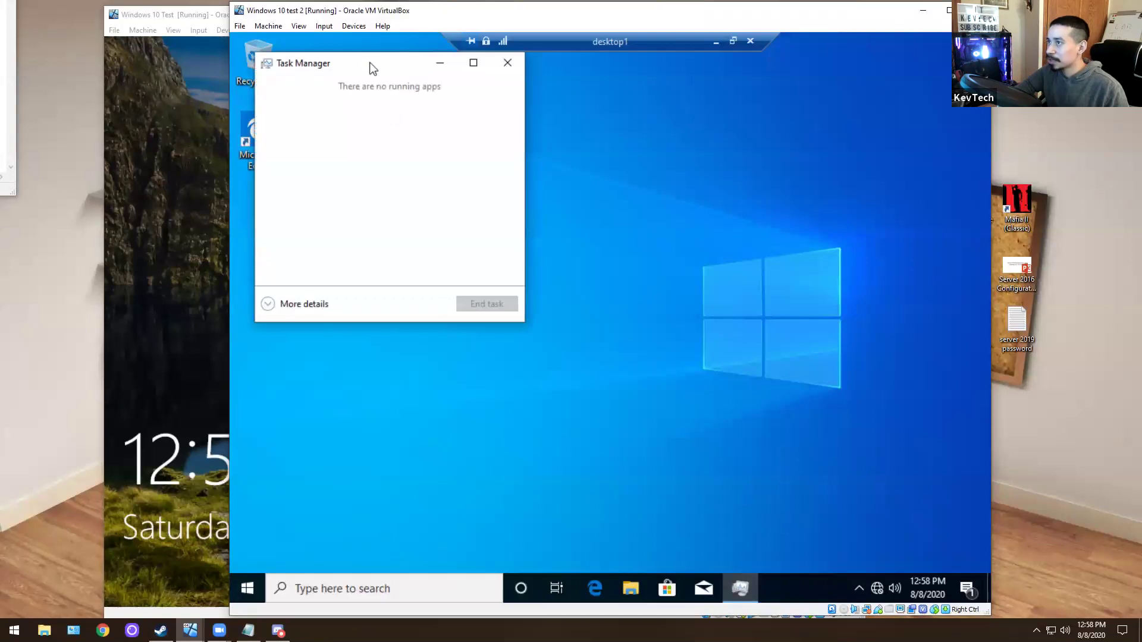
drag(370, 67, 474, 156)
click(384, 395)
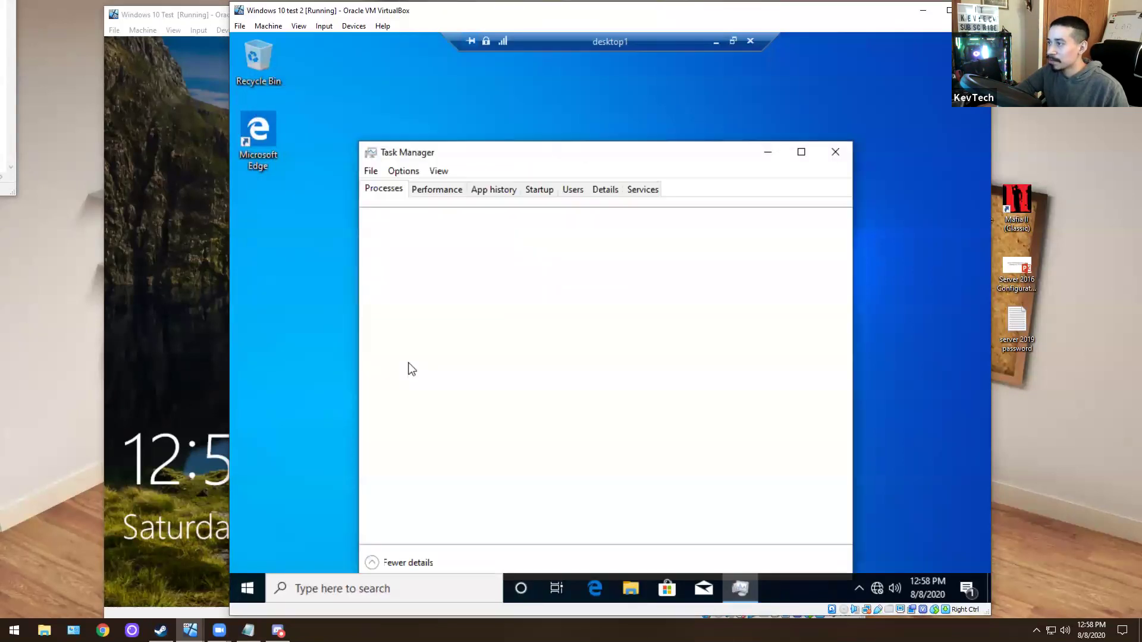
click(573, 190)
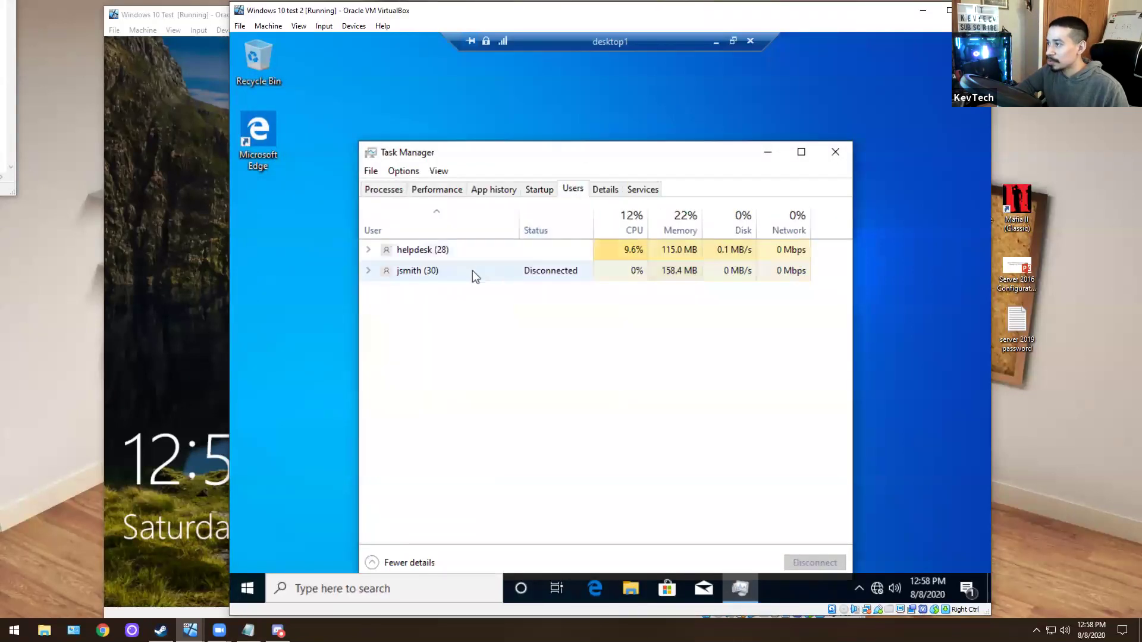
click(443, 274)
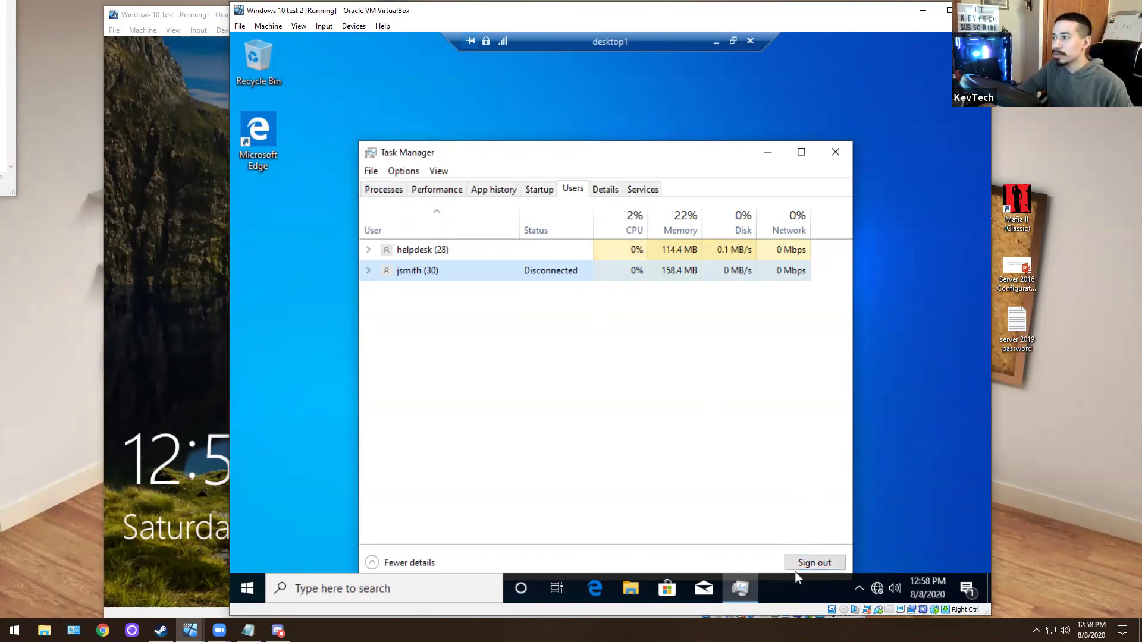
click(811, 563)
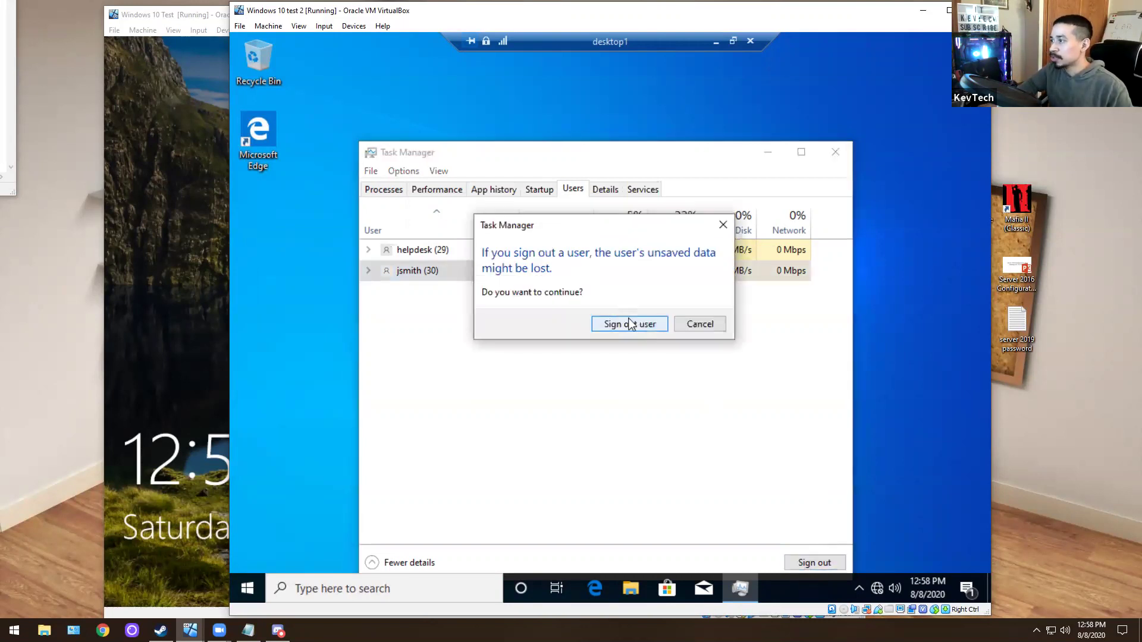
click(632, 325)
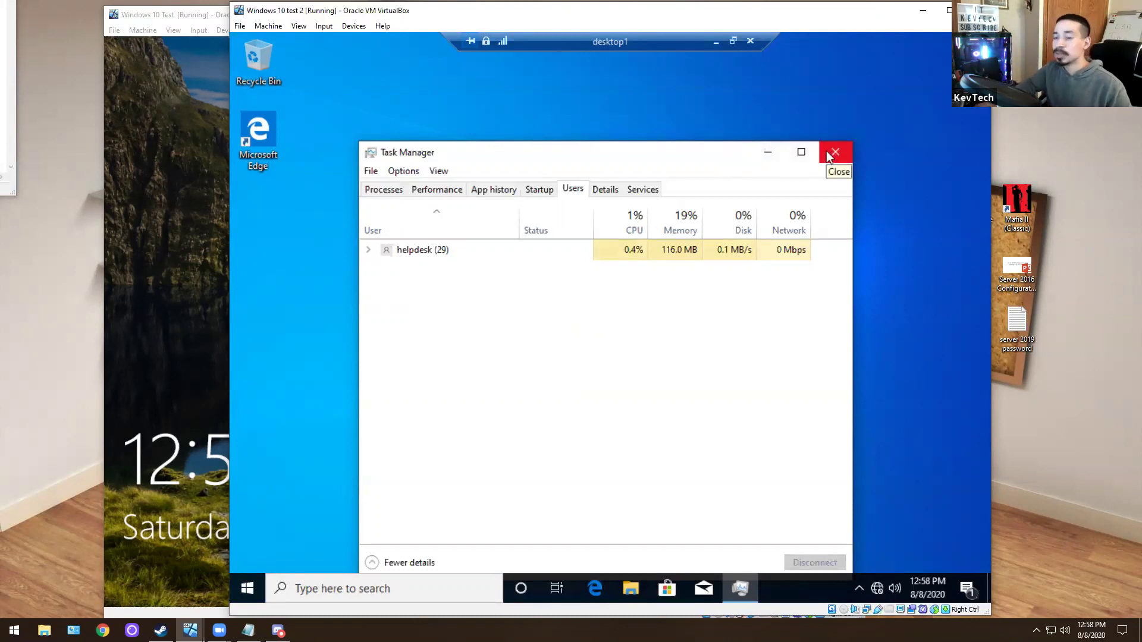
Step: Show Task Manager's Services tab and scroll through the services list
click(643, 189)
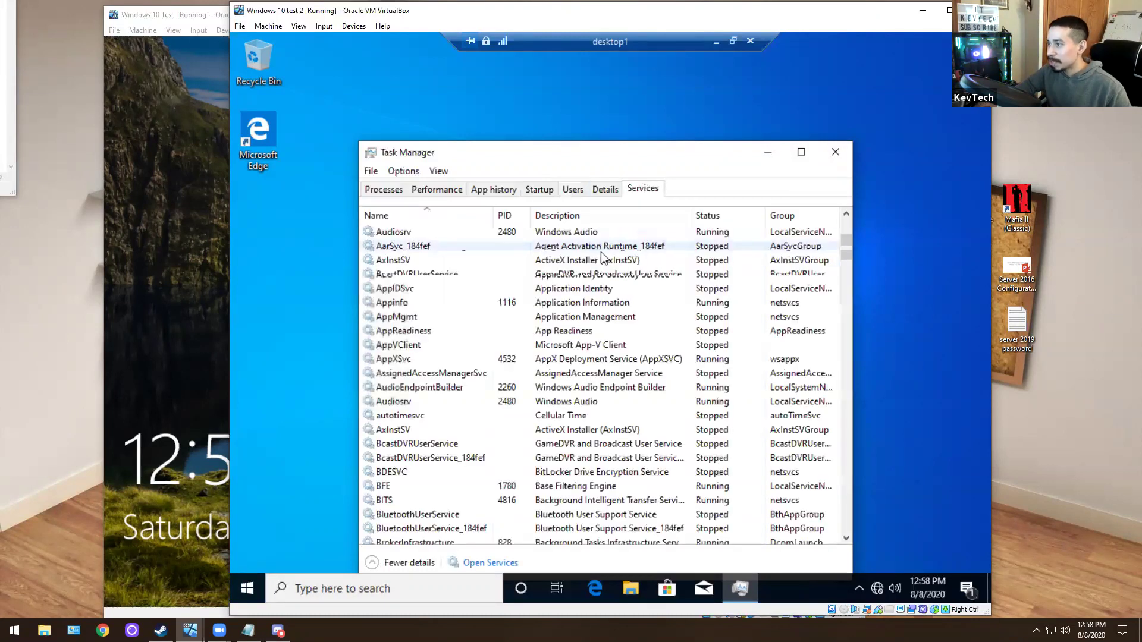
scroll(602, 257, down, 7)
scroll(606, 267, down, 8)
scroll(607, 279, down, 8)
scroll(613, 306, down, 15)
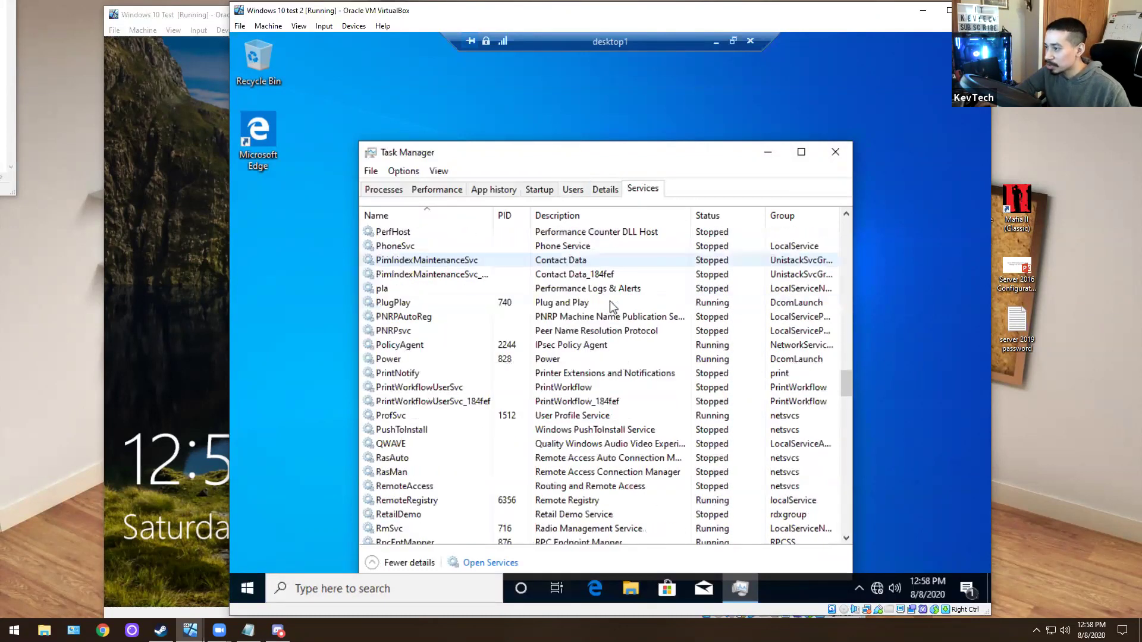
scroll(610, 306, down, 10)
scroll(611, 315, down, 8)
scroll(610, 309, down, 10)
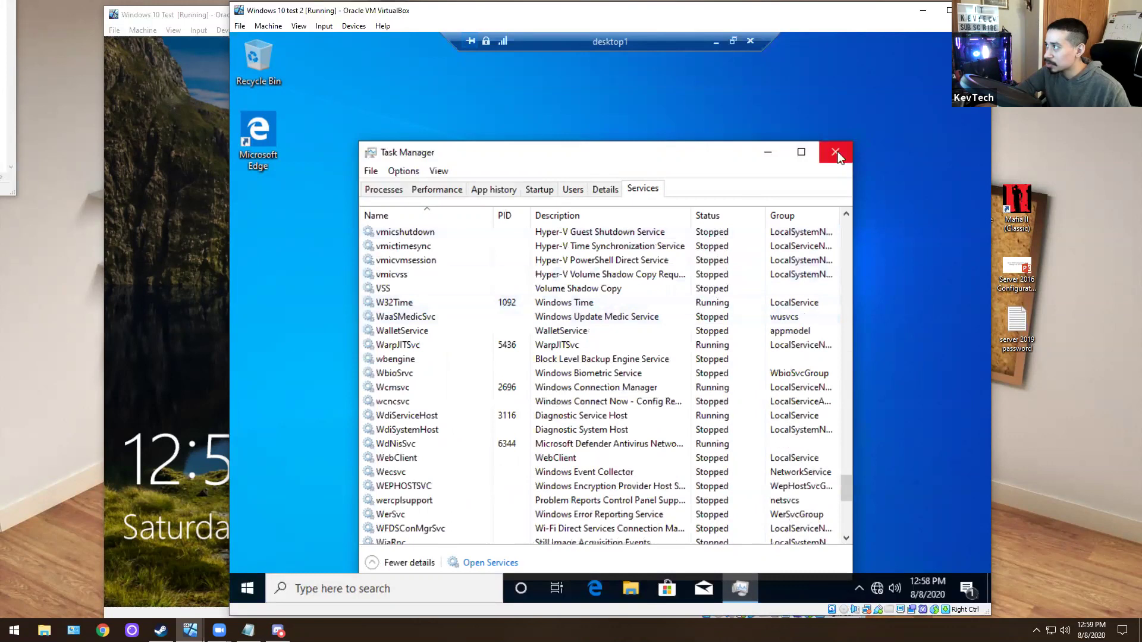
click(836, 152)
click(631, 589)
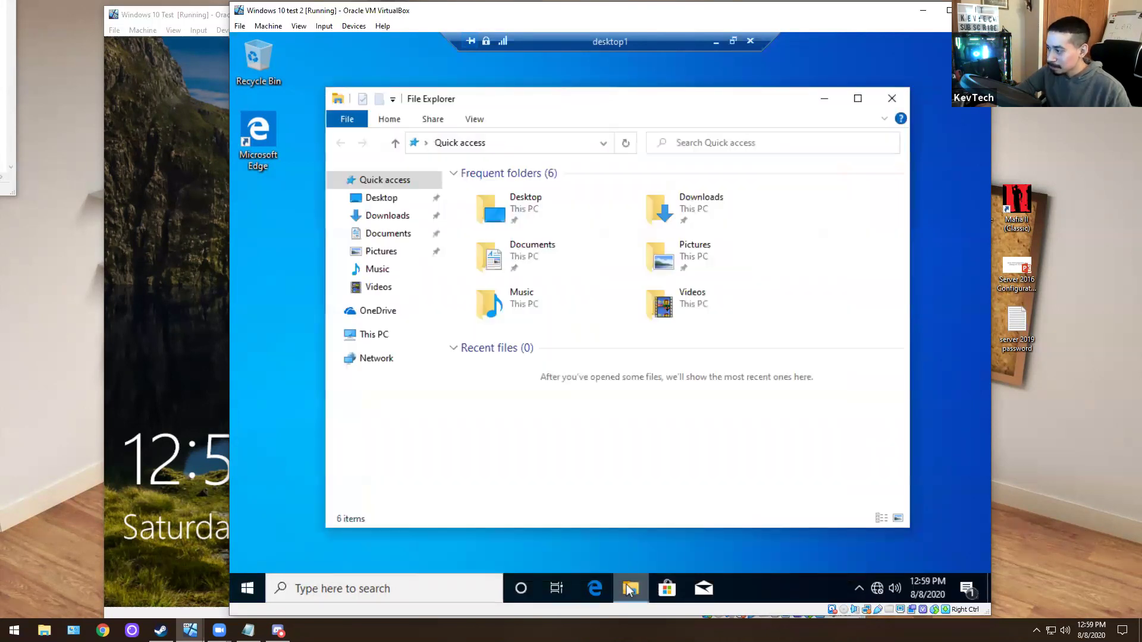
right_click(628, 589)
click(475, 432)
click(397, 335)
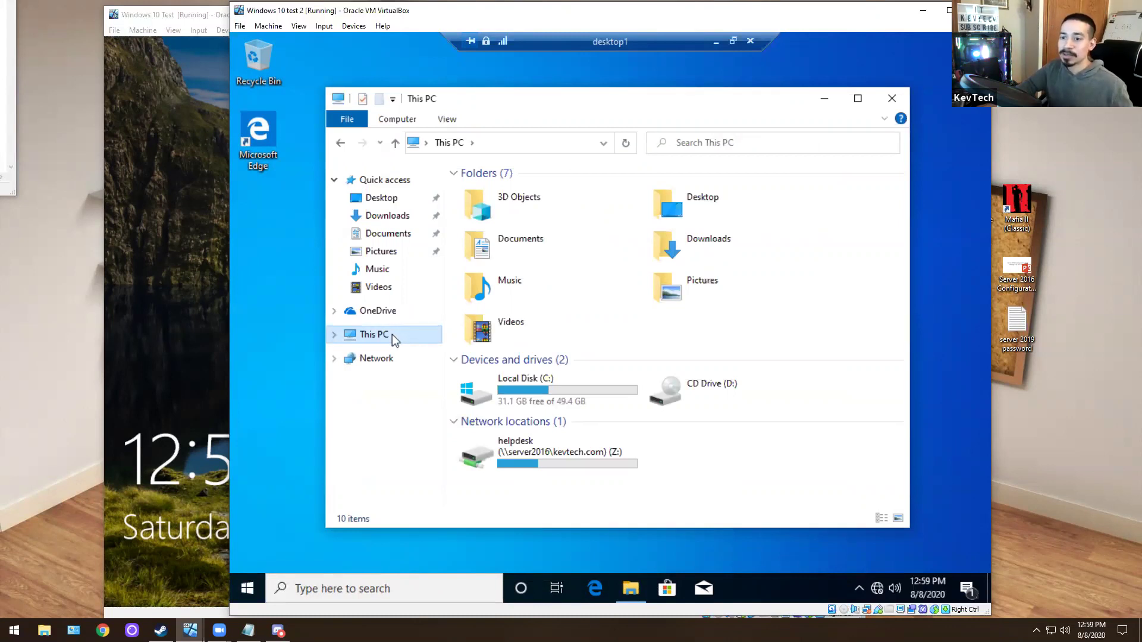
double_click(523, 389)
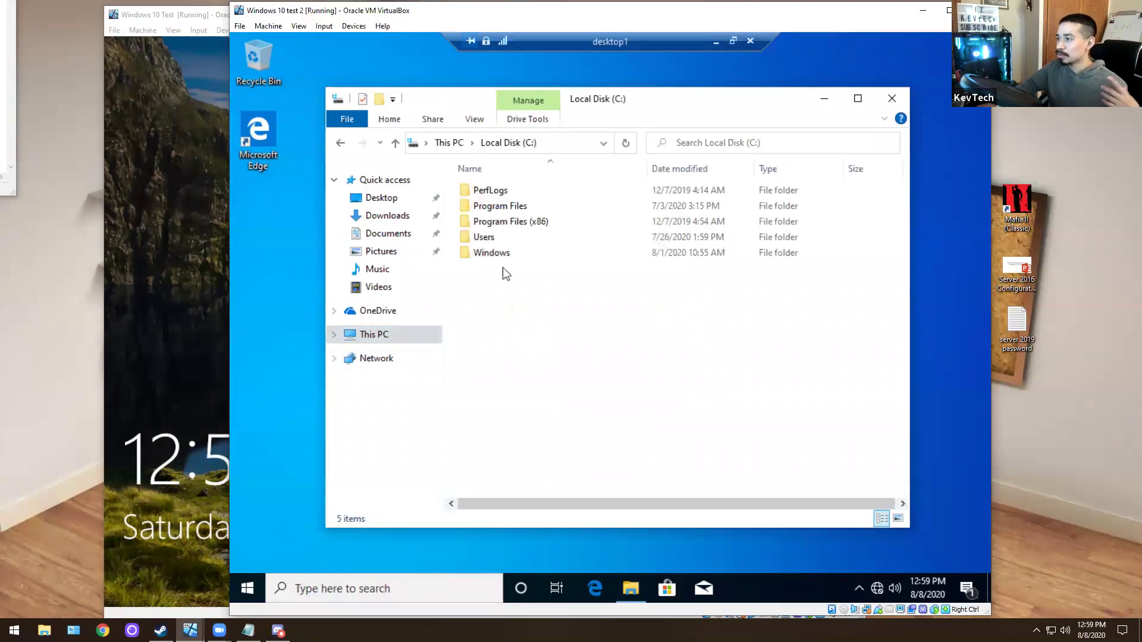
double_click(496, 240)
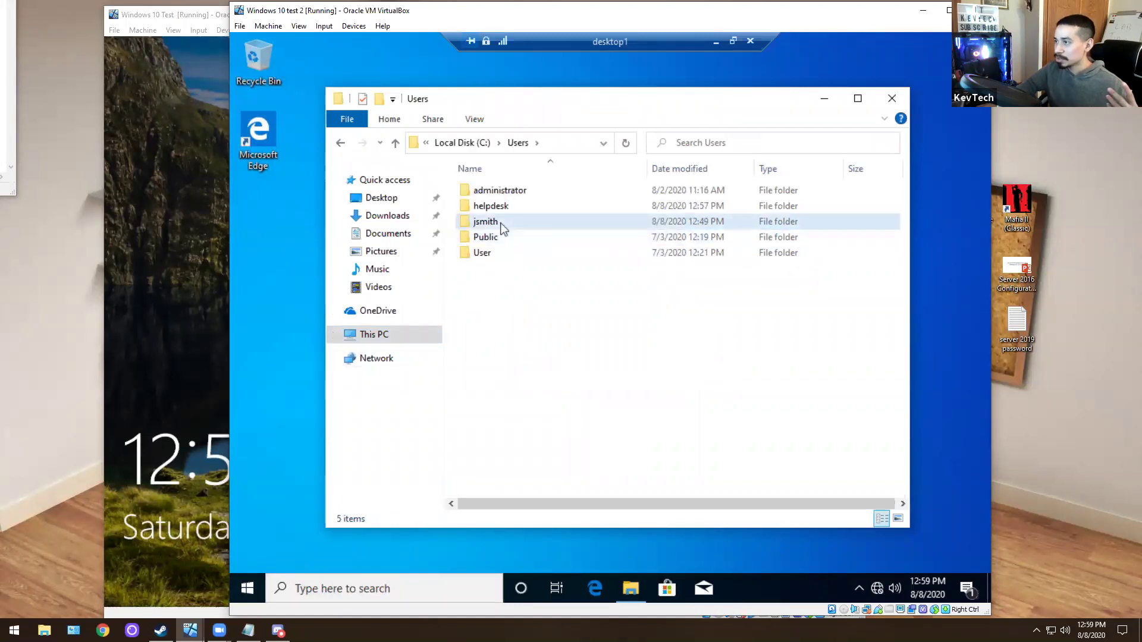
double_click(501, 223)
double_click(494, 253)
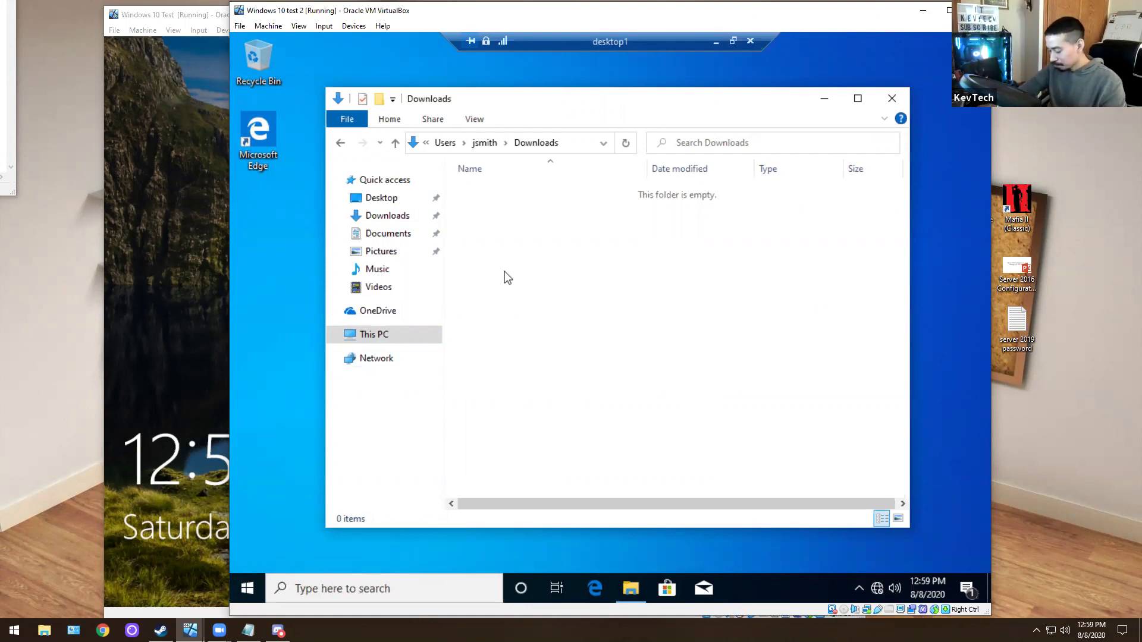
mouse_move(393, 267)
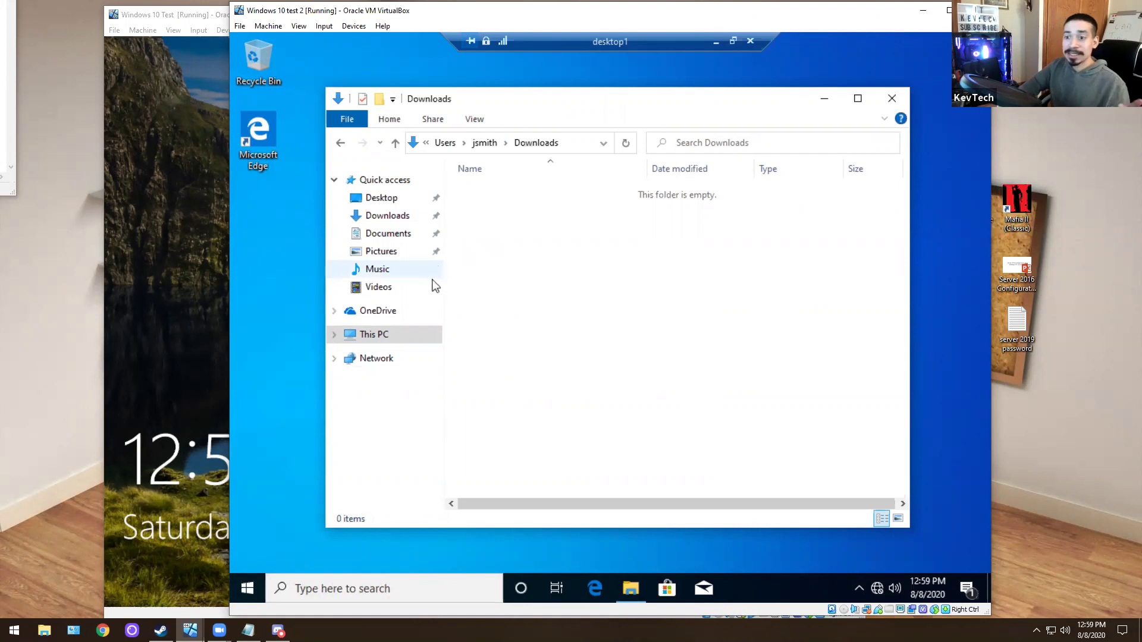
Step: Return to jsmith's profile folder and select all 13 of its folders
click(375, 335)
double_click(553, 389)
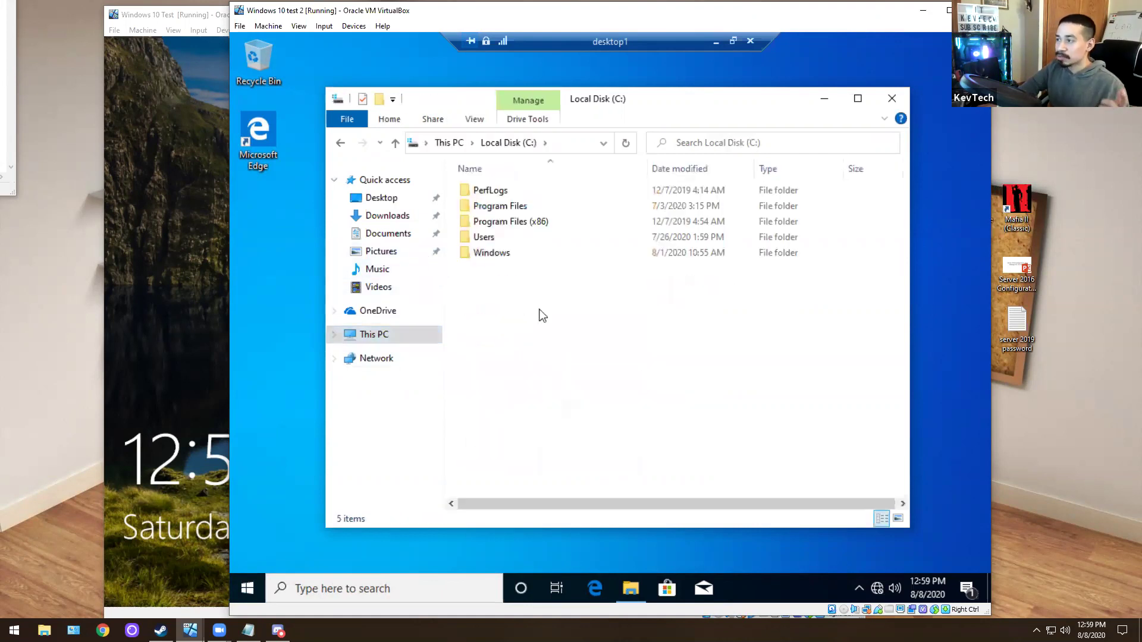
double_click(481, 237)
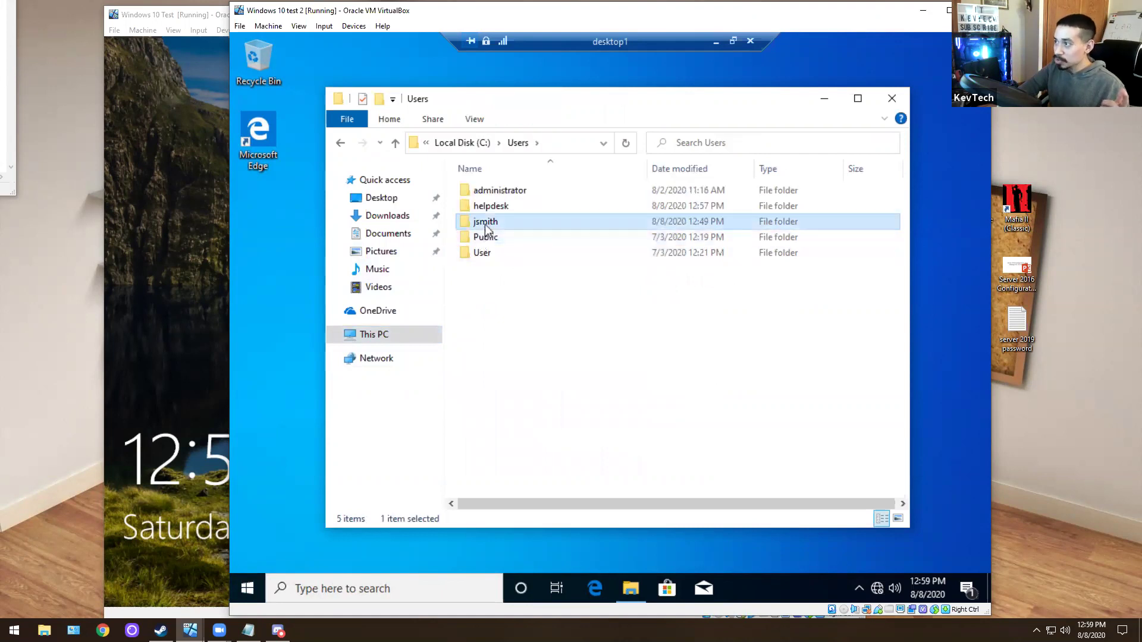
double_click(485, 221)
drag(497, 451, 474, 138)
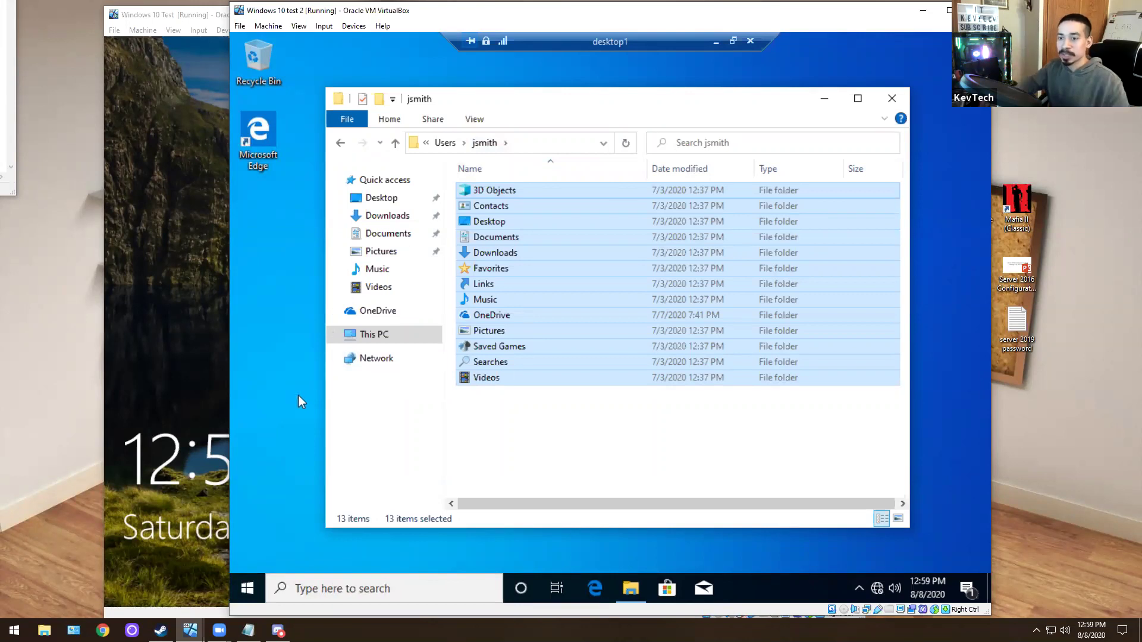
click(292, 342)
Step: Close File Explorer and restart desktop1 from the Start button's power menu
click(892, 99)
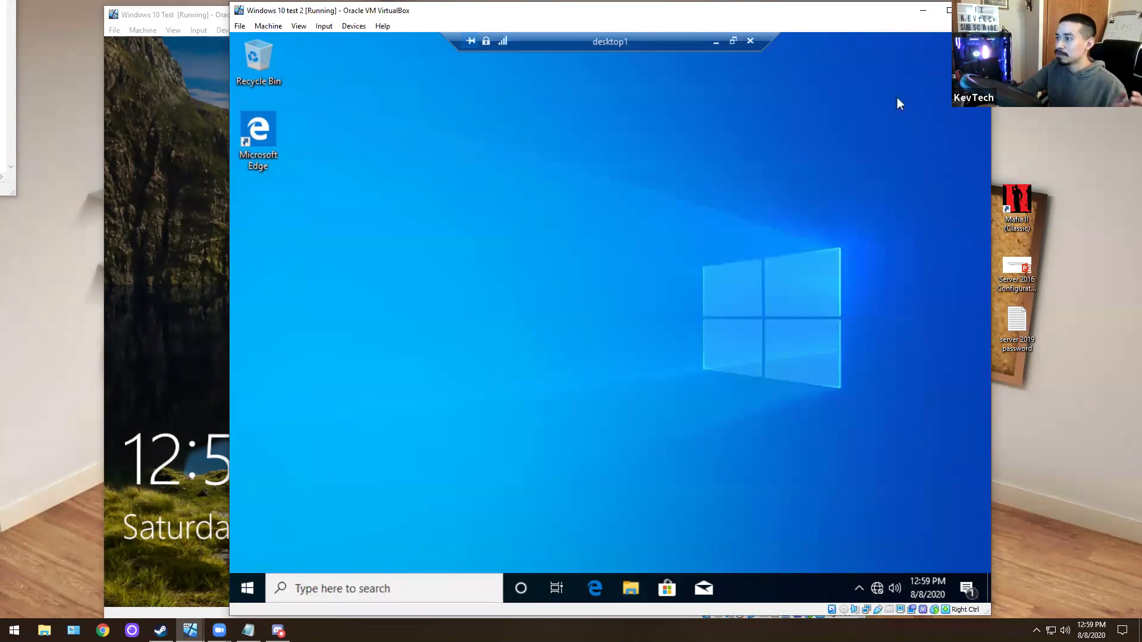
right_click(248, 588)
mouse_move(314, 553)
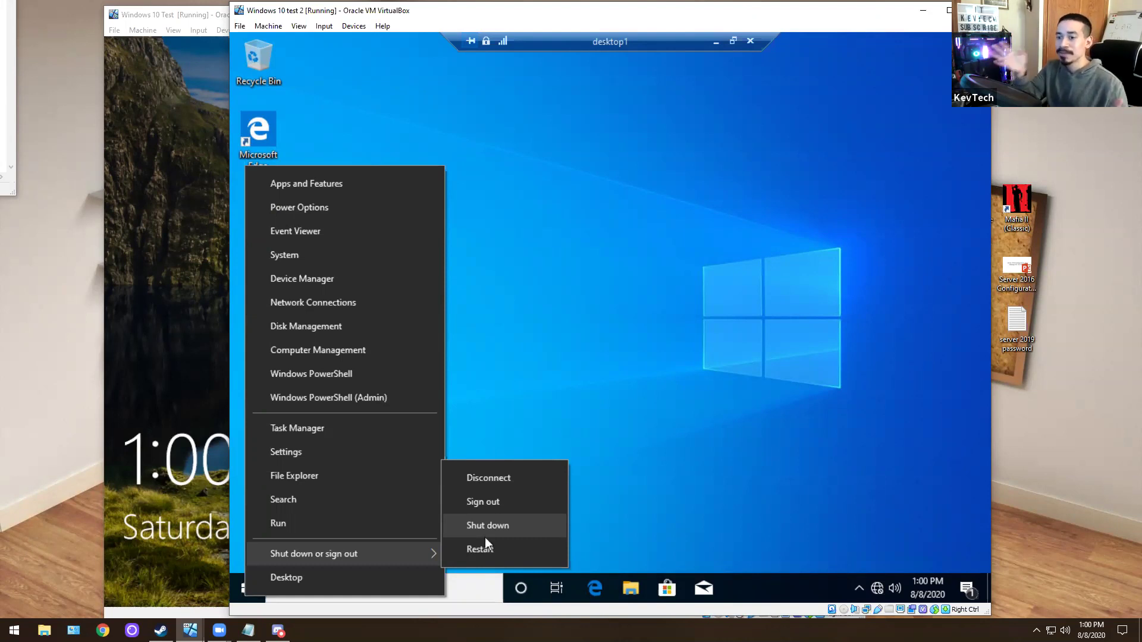
click(489, 549)
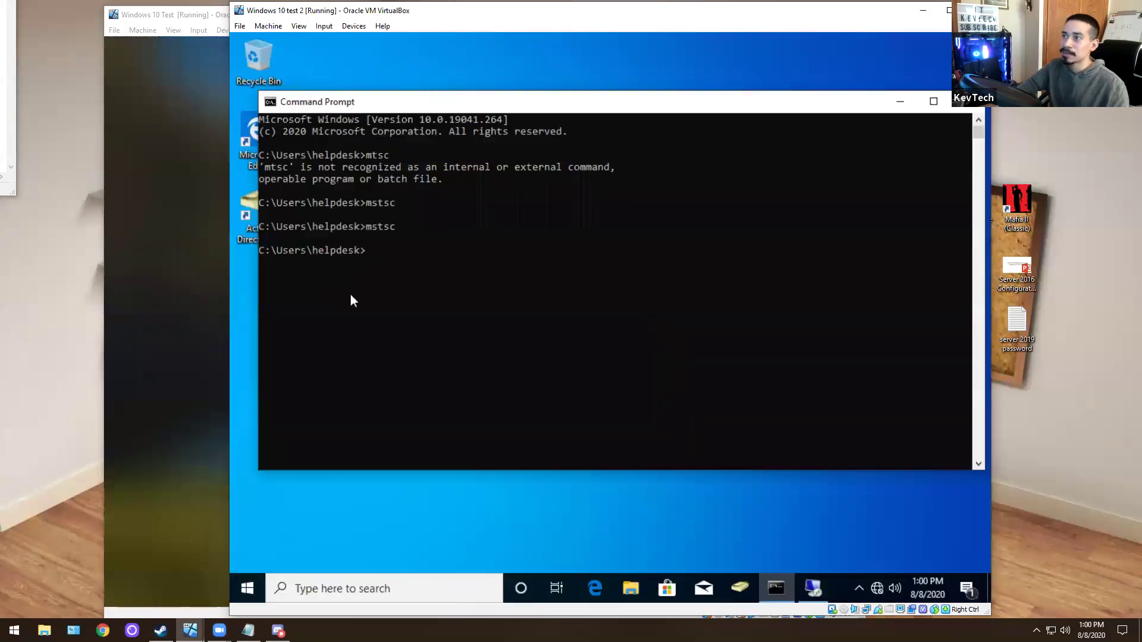
Step: Close the Command Prompt and Remote Desktop Connection windows, then shut down the helpdesk VM
click(161, 191)
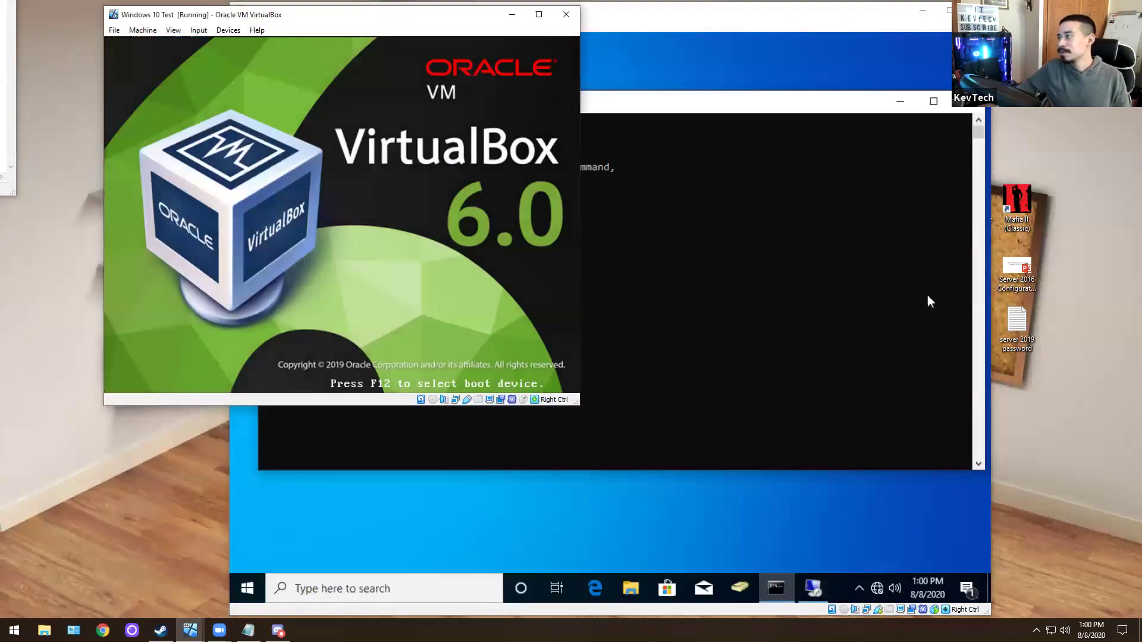
click(833, 285)
click(967, 102)
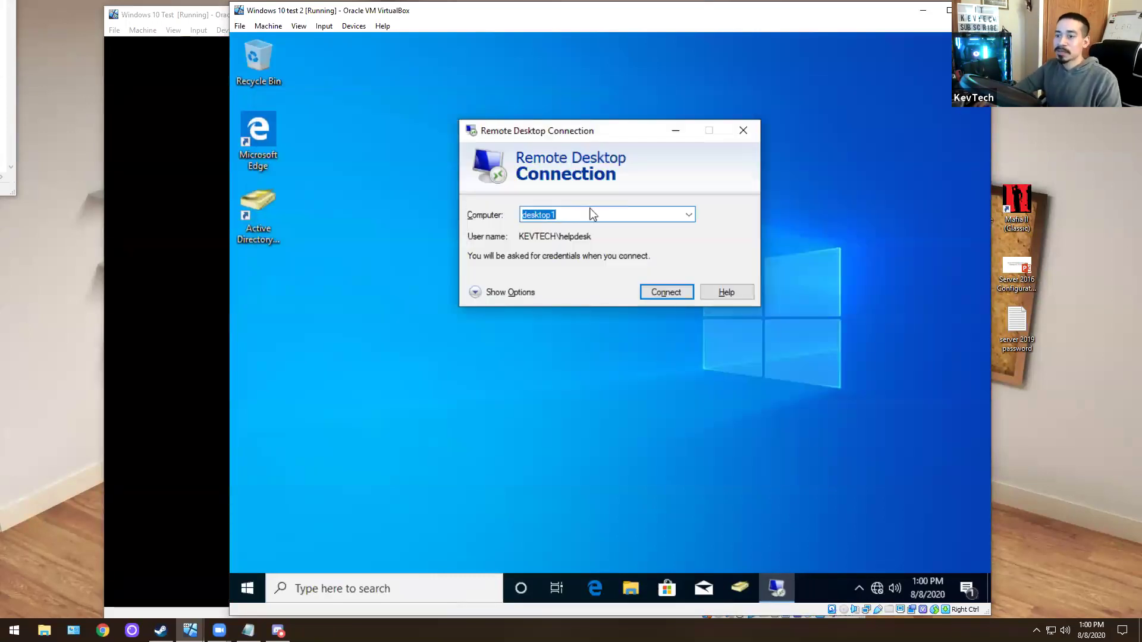
click(752, 134)
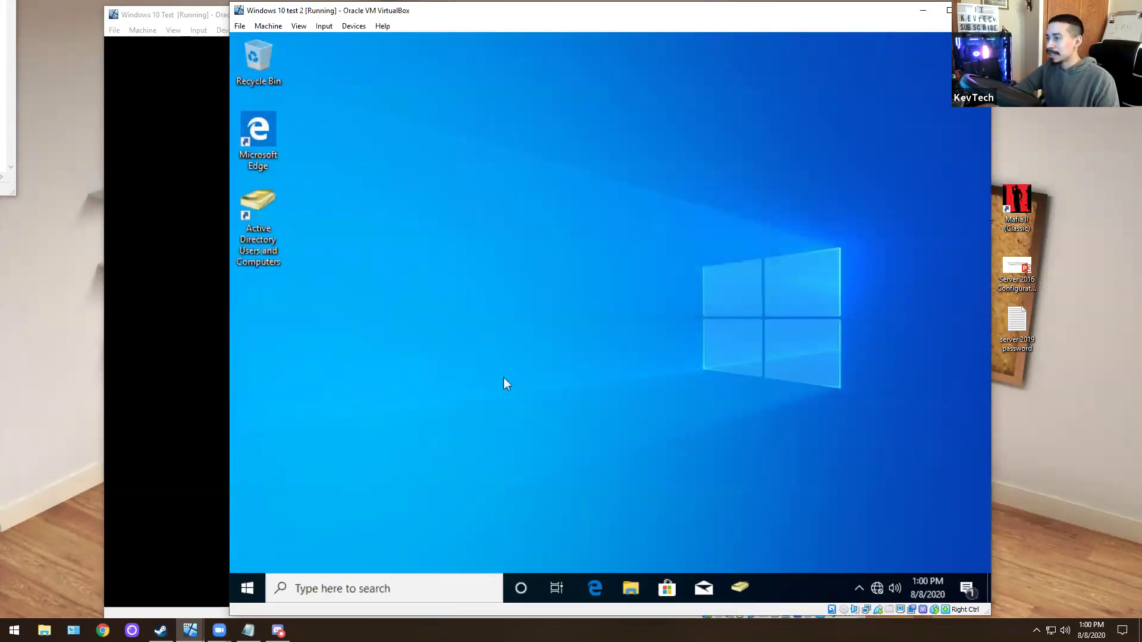
right_click(249, 589)
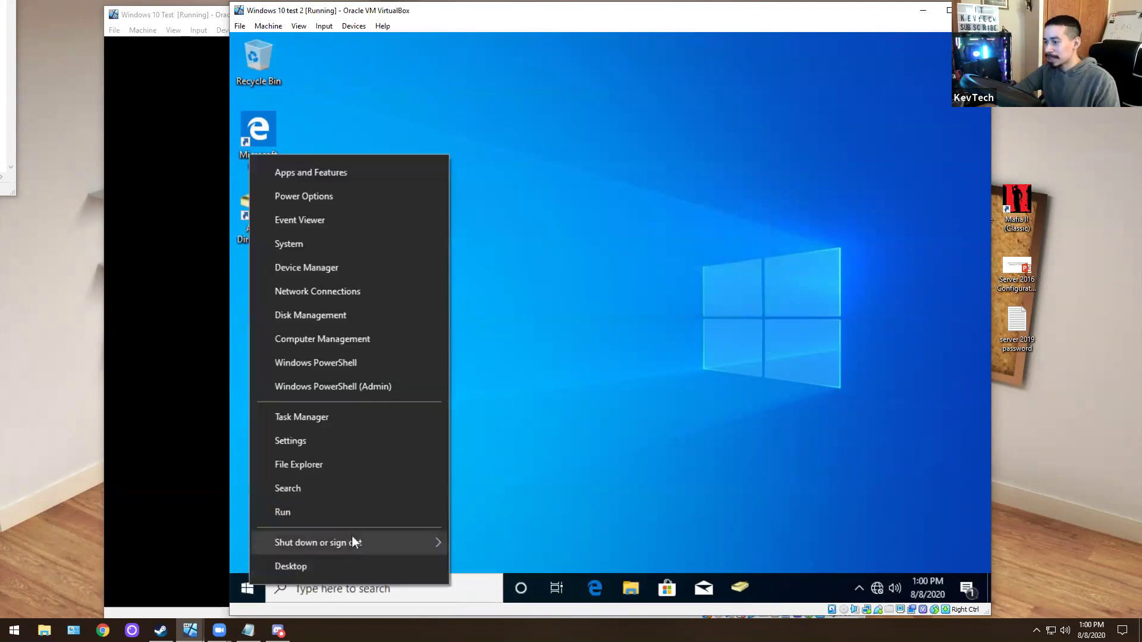
click(482, 513)
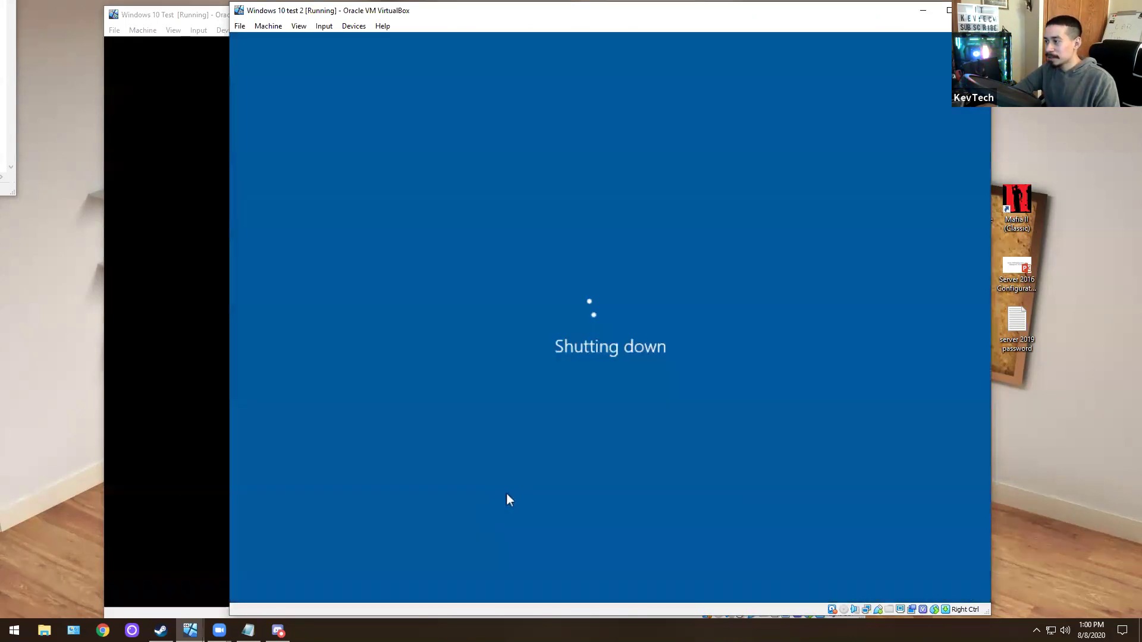